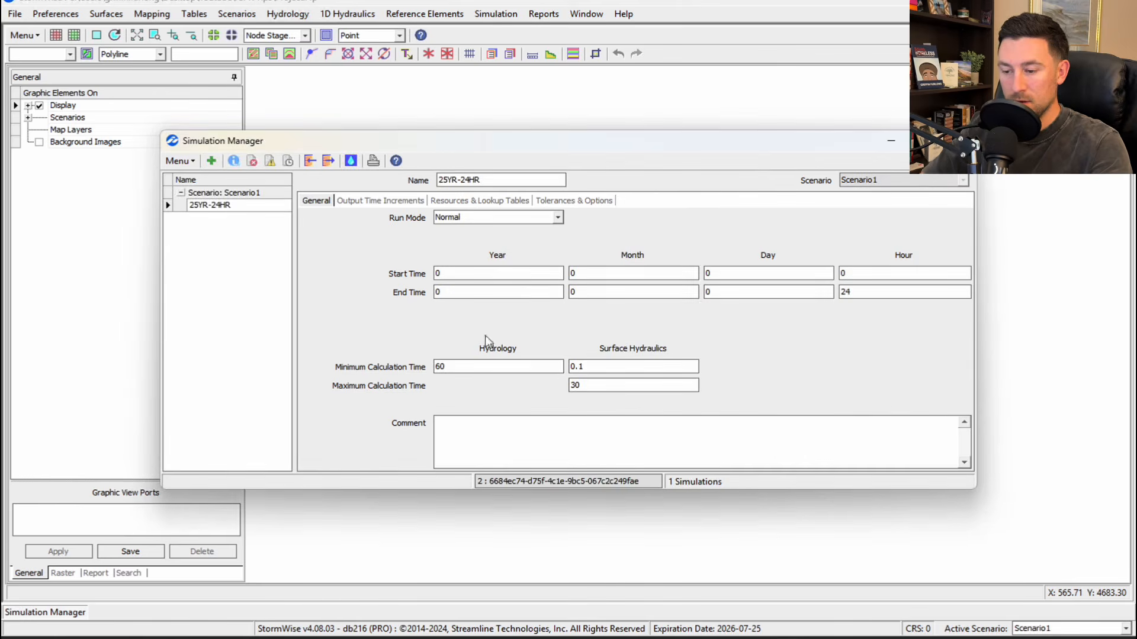
Step: Assign the included ~SCSII-24 rainfall distribution to the 25YR-24HR simulation
{"action": "left_click", "coordinate": [389, 203]}
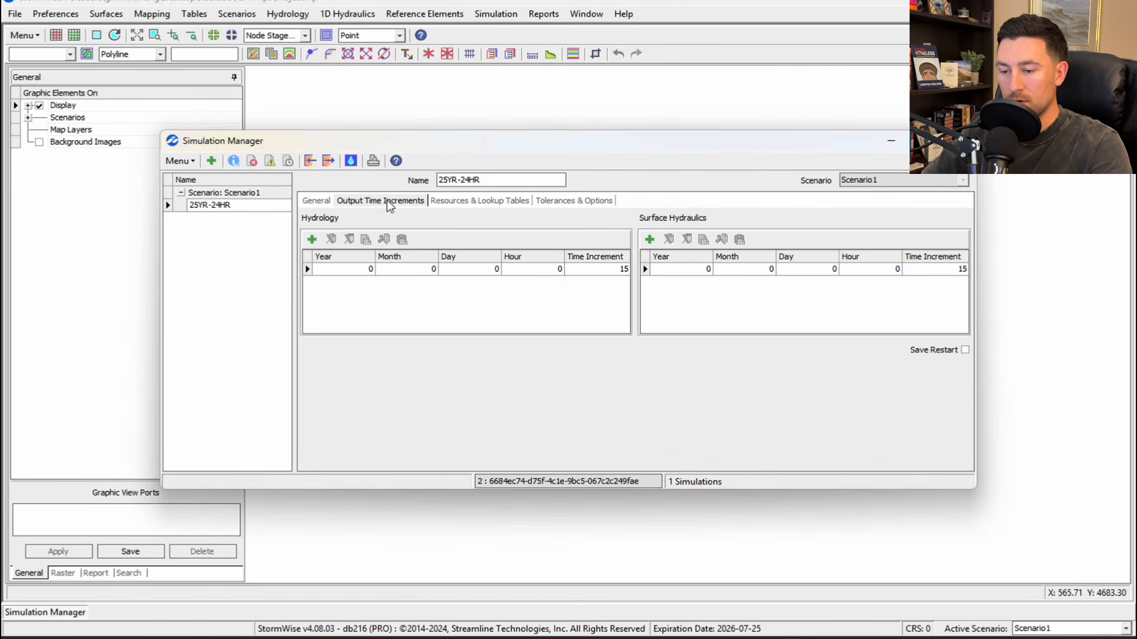
{"action": "left_click", "coordinate": [449, 201]}
{"action": "left_click", "coordinate": [549, 202]}
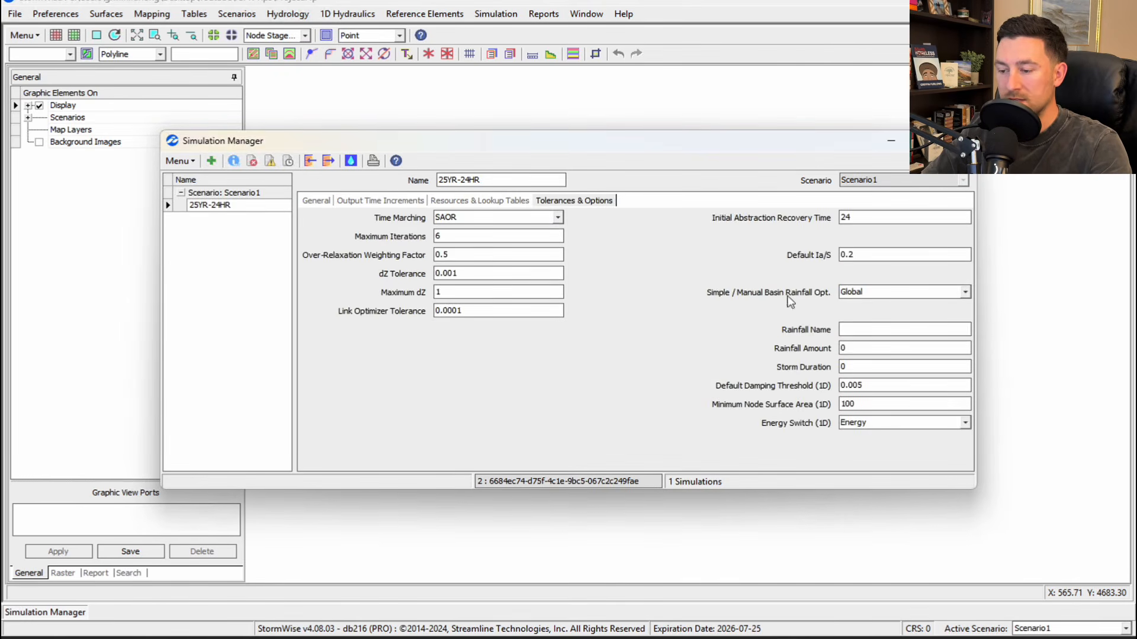
{"action": "right_click", "coordinate": [852, 329]}
{"action": "left_click", "coordinate": [886, 337]}
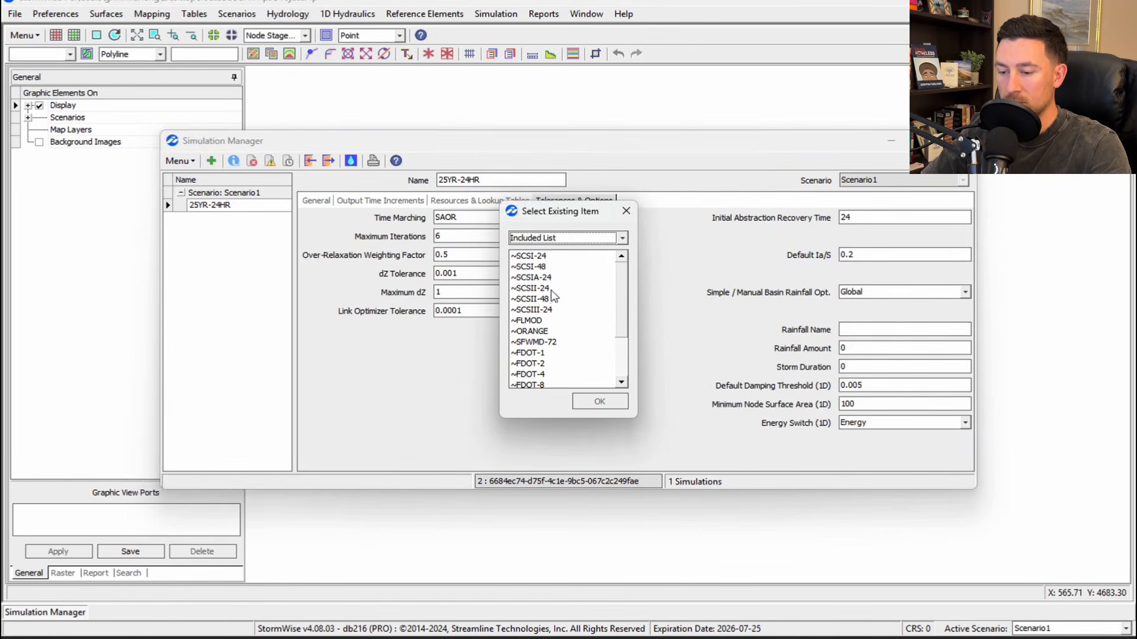
{"action": "left_click", "coordinate": [535, 289]}
{"action": "left_click", "coordinate": [609, 400]}
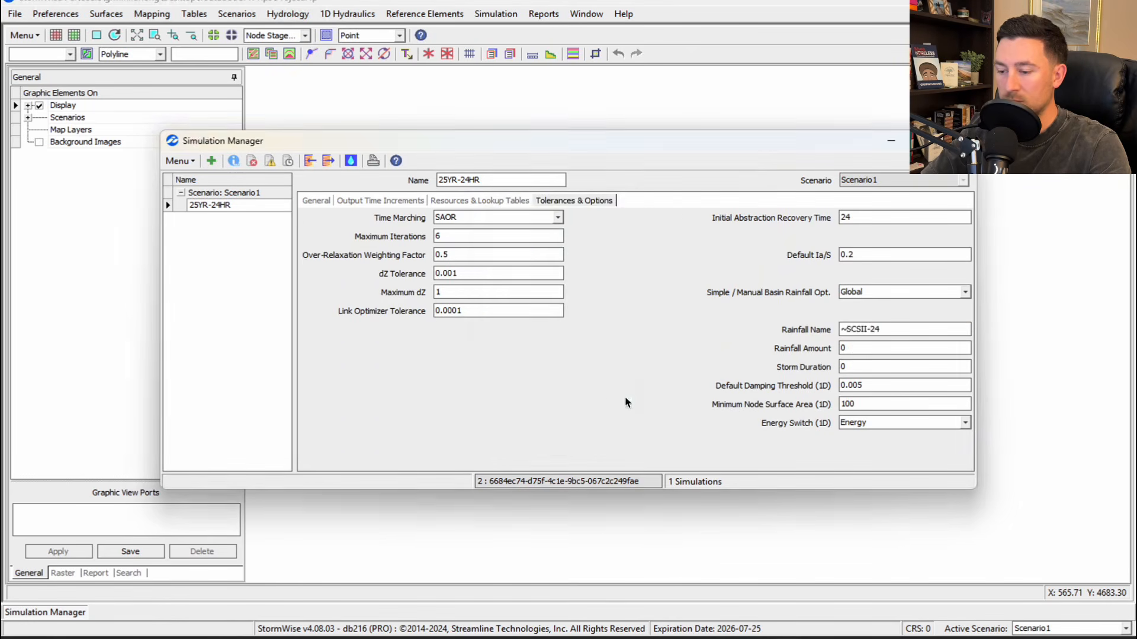
Step: Set the 25YR-24HR simulation's rainfall amount to 8 in and its storm duration to 24 hr
{"action": "left_click", "coordinate": [870, 351]}
{"action": "type", "text": "8"}
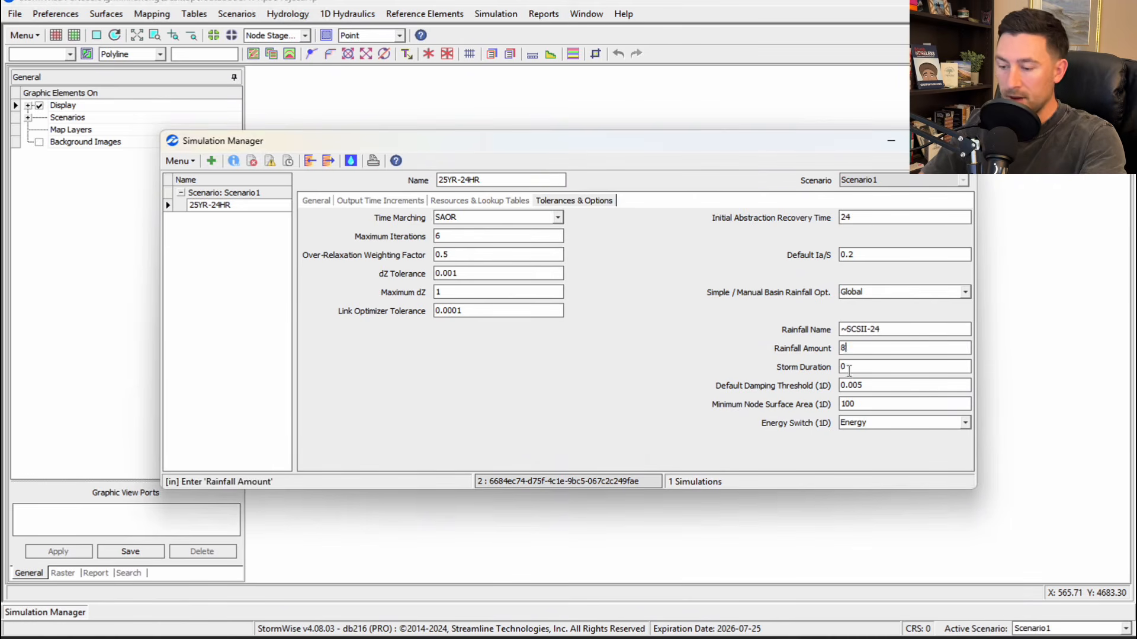
{"action": "key", "text": "Tab"}
{"action": "type", "text": "2"}
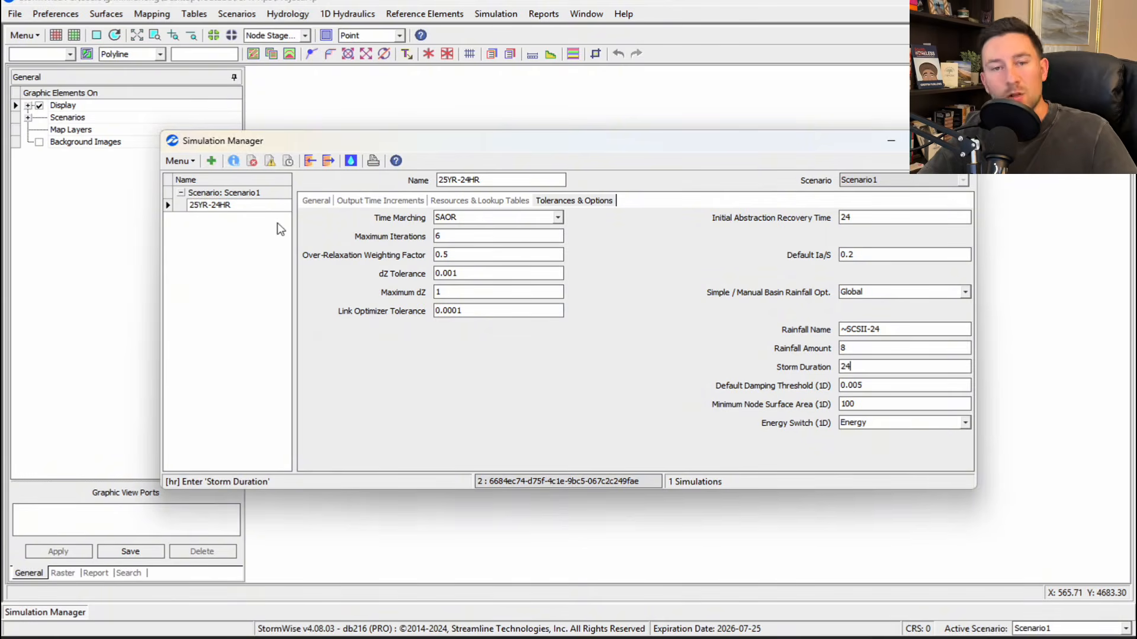
{"action": "left_click", "coordinate": [212, 160]}
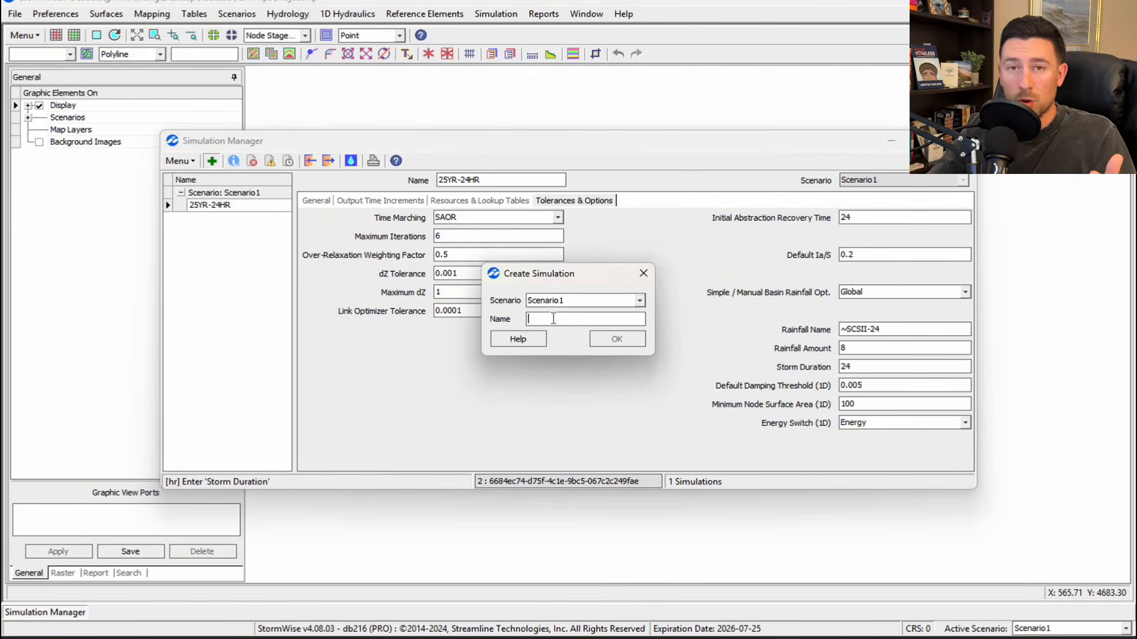
{"action": "key", "text": "Escape"}
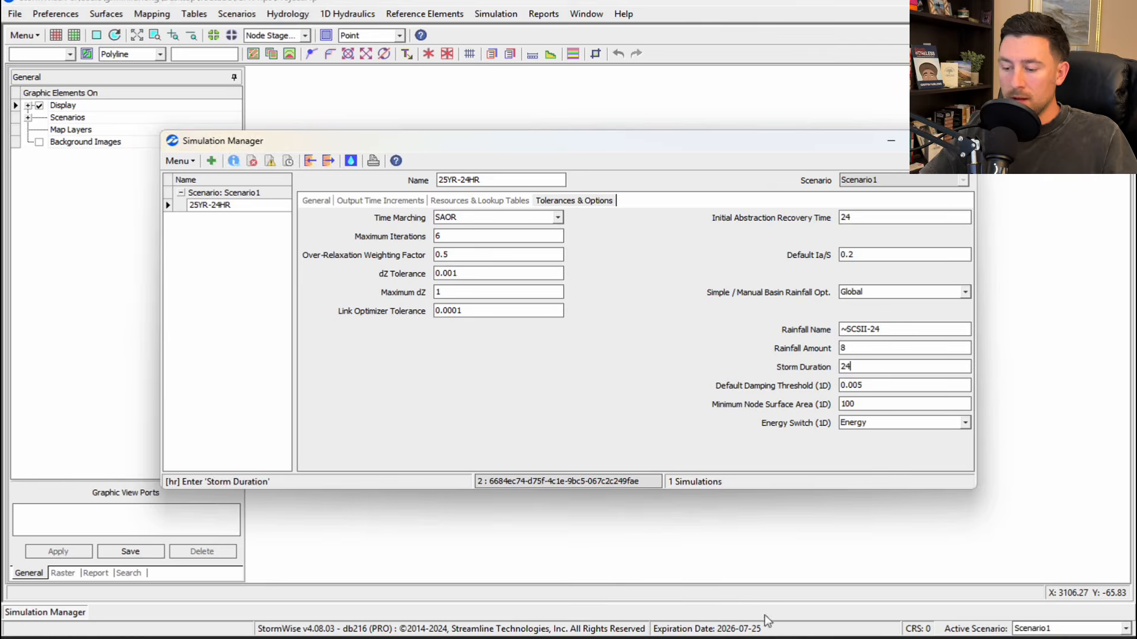
Step: Switch to the project containing Post-Development Alt 2 and open its Simulation Manager to review the simulation list
{"action": "mouse_move", "coordinate": [769, 632]}
{"action": "left_click", "coordinate": [786, 577]}
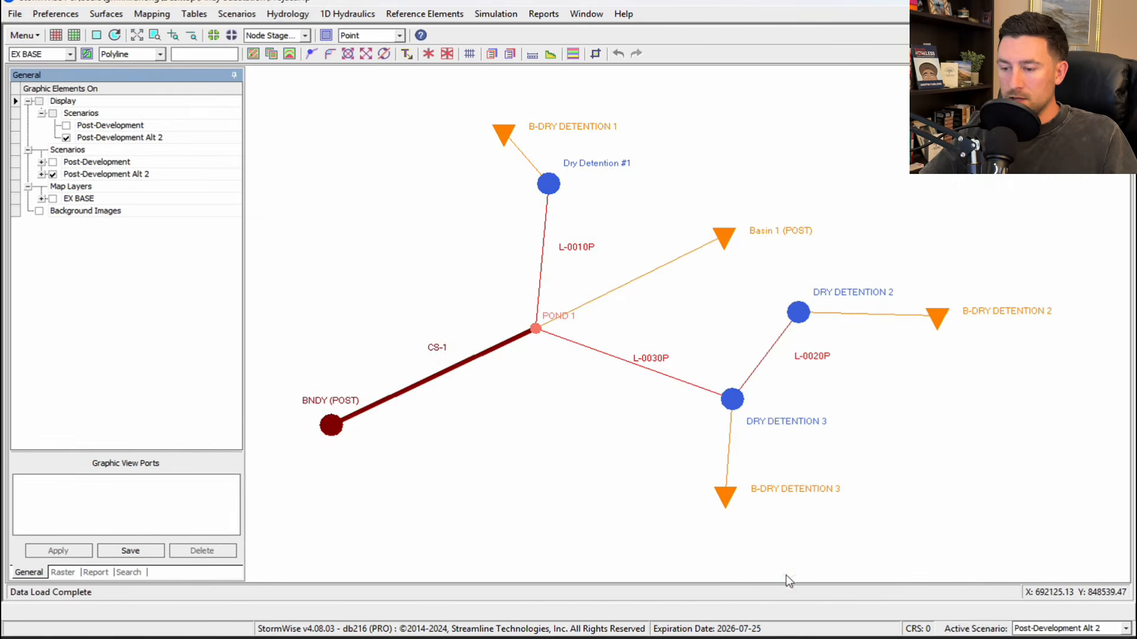
{"action": "left_click", "coordinate": [496, 15]}
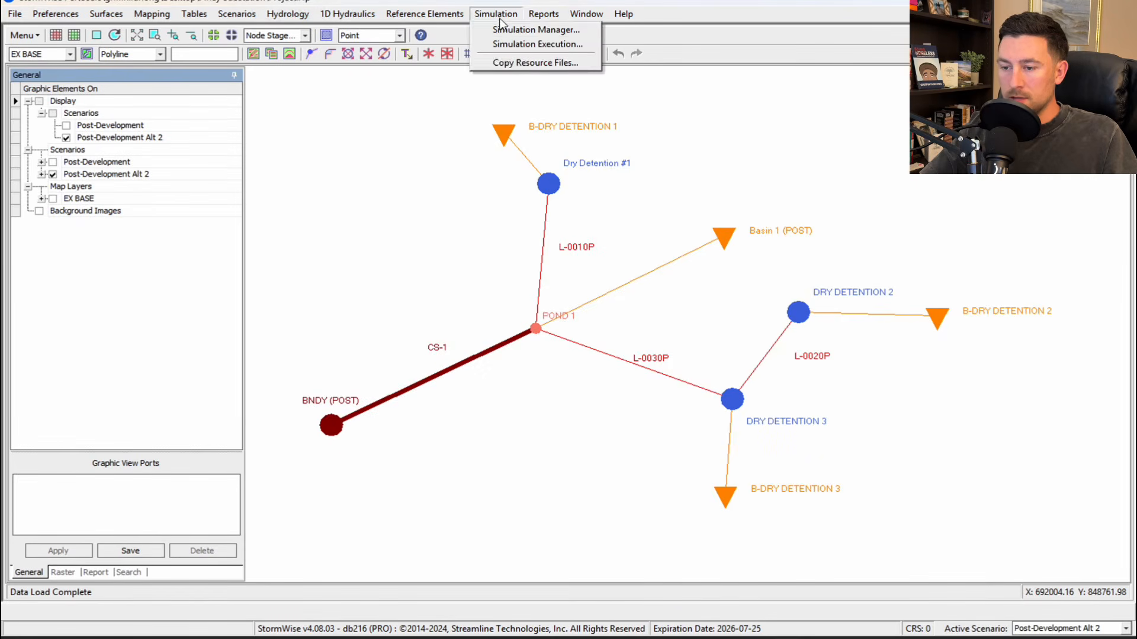
{"action": "left_click", "coordinate": [514, 30]}
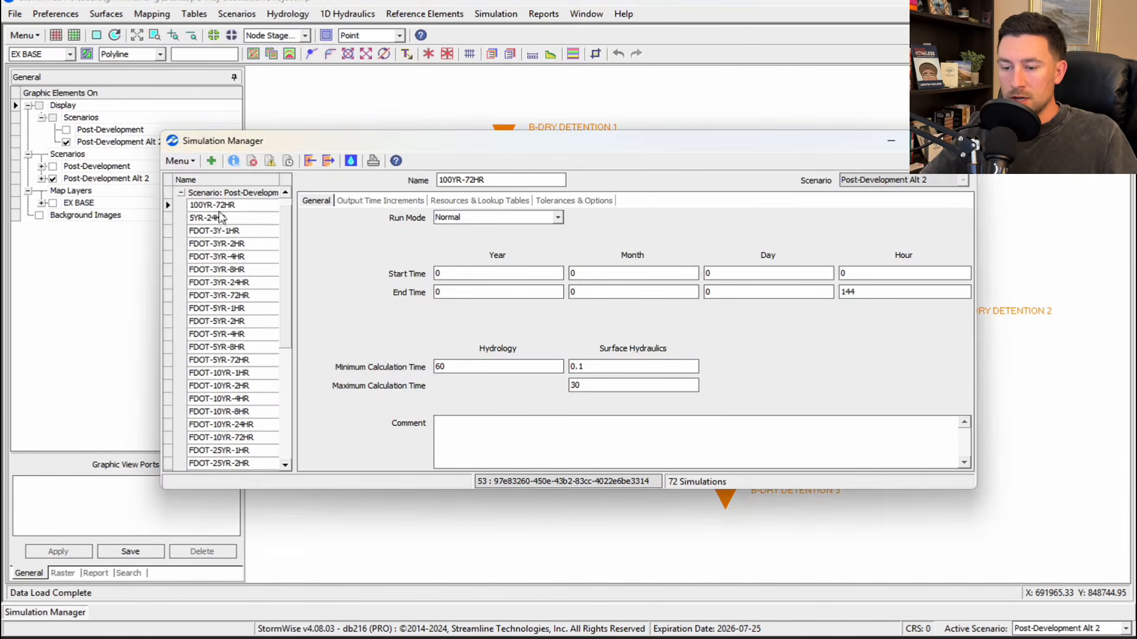
{"action": "scroll", "coordinate": [224, 269], "scroll_direction": "down", "scroll_amount": 5}
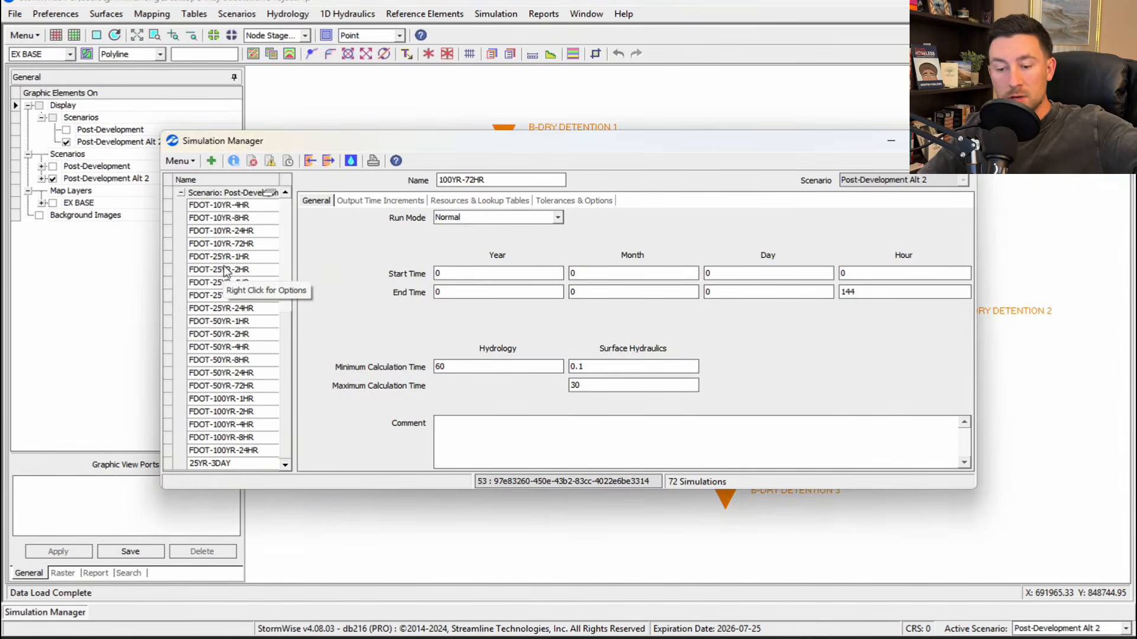
{"action": "scroll", "coordinate": [223, 270], "scroll_direction": "up", "scroll_amount": 6}
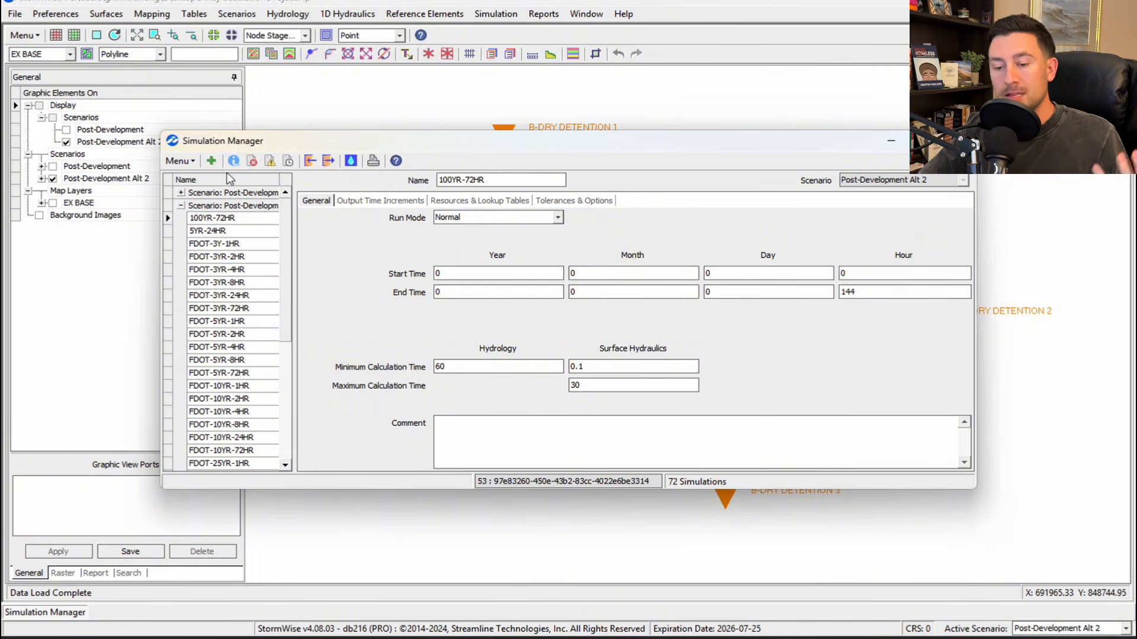
Step: Export the Post-Development Alt 2 simulations as CSV files to the CSV folder without a file prefix
{"action": "left_click", "coordinate": [193, 161]}
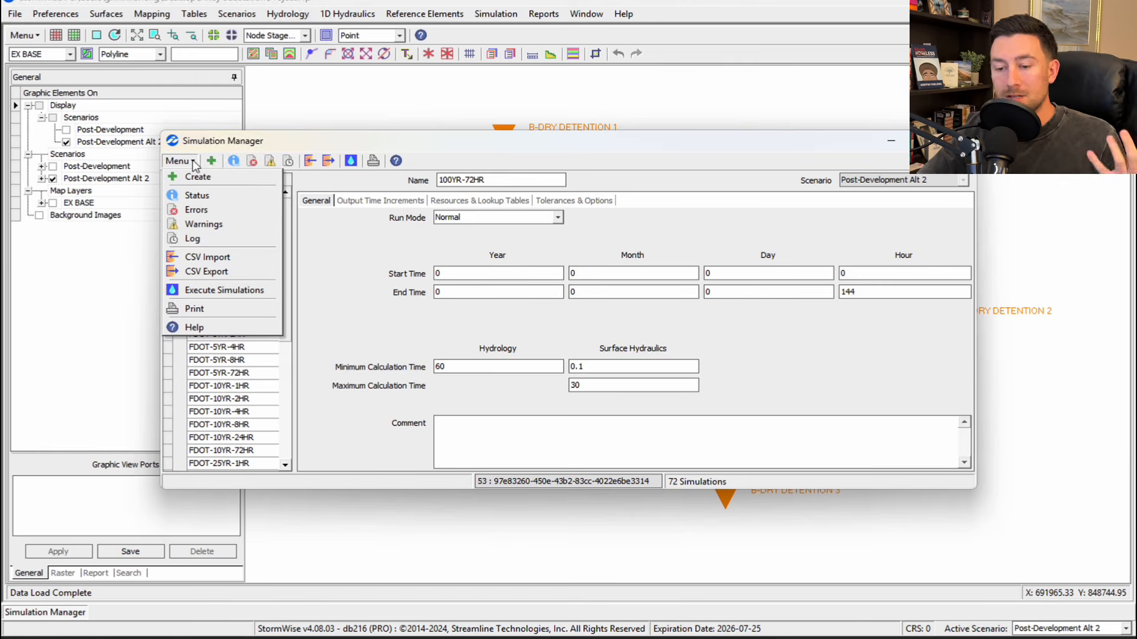
{"action": "left_click", "coordinate": [242, 276]}
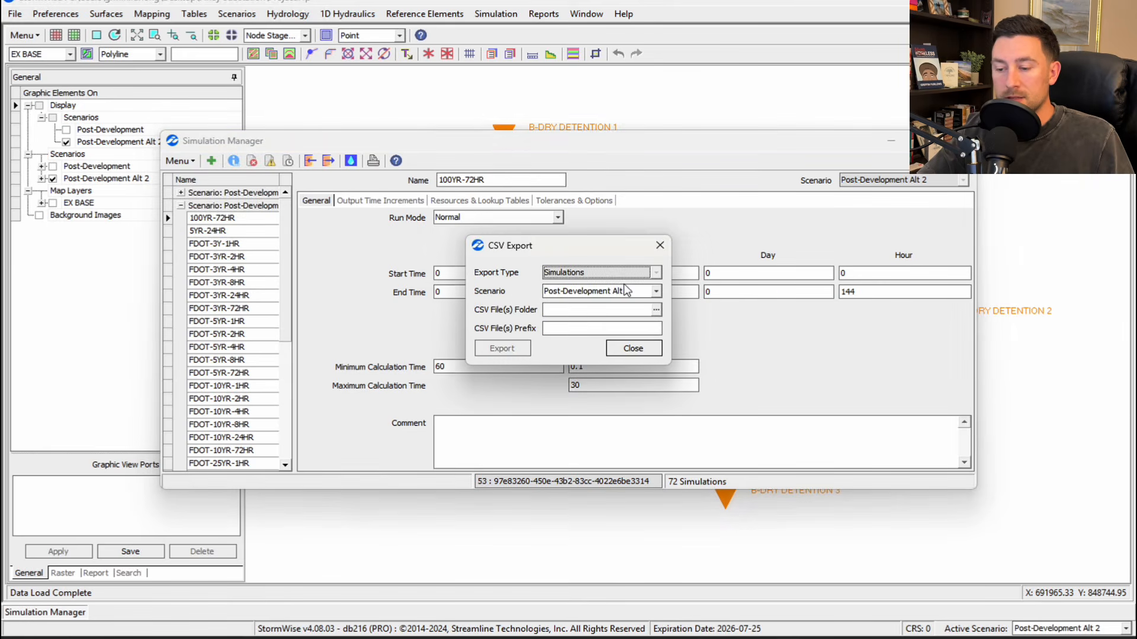
{"action": "left_click", "coordinate": [656, 310]}
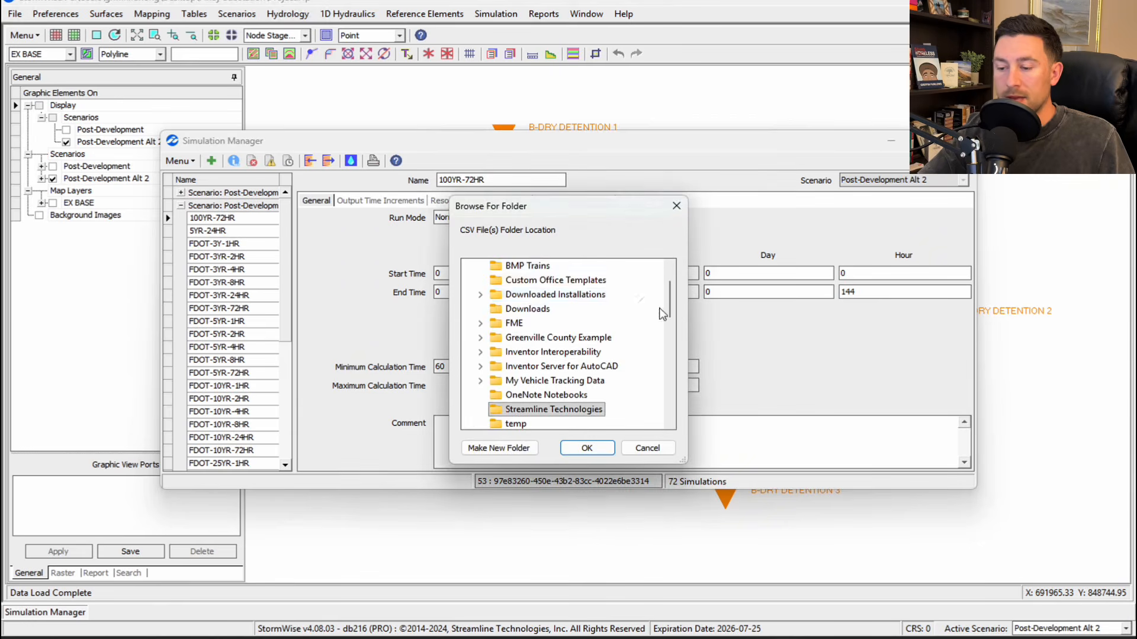
{"action": "scroll", "coordinate": [532, 302], "scroll_direction": "down", "scroll_amount": 10}
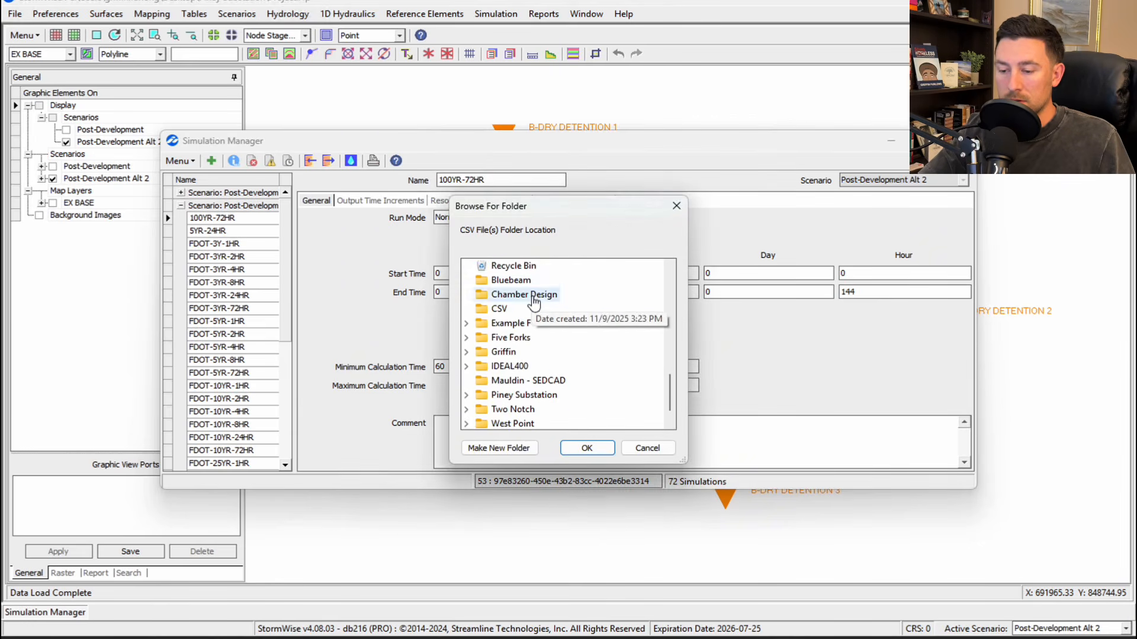
{"action": "left_click", "coordinate": [497, 308]}
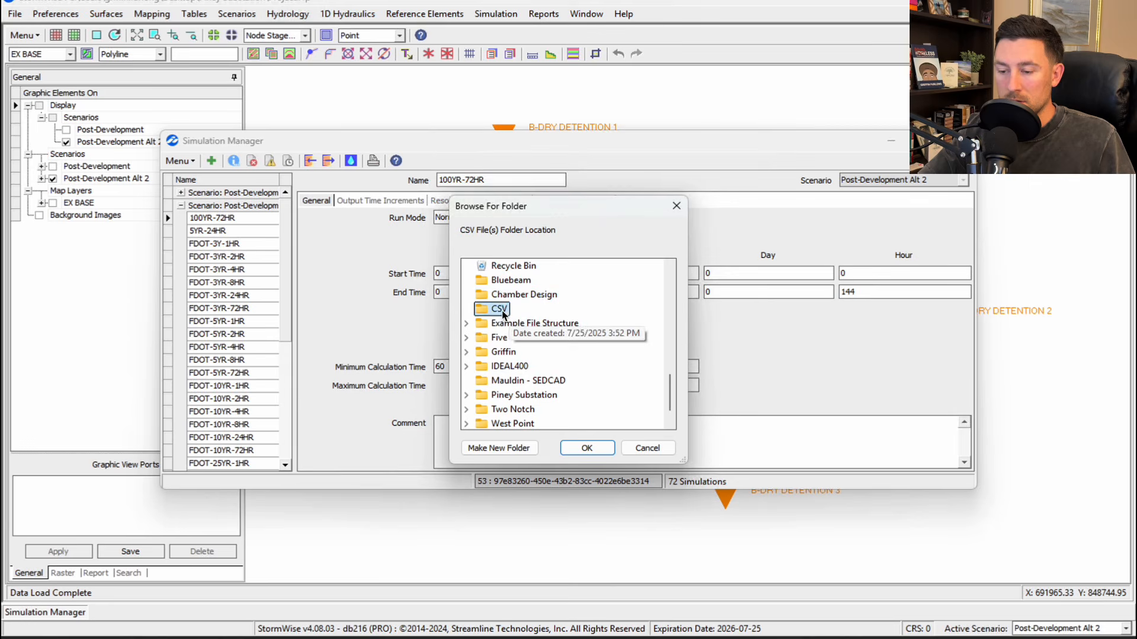
{"action": "left_click", "coordinate": [596, 447]}
{"action": "left_click", "coordinate": [566, 329]}
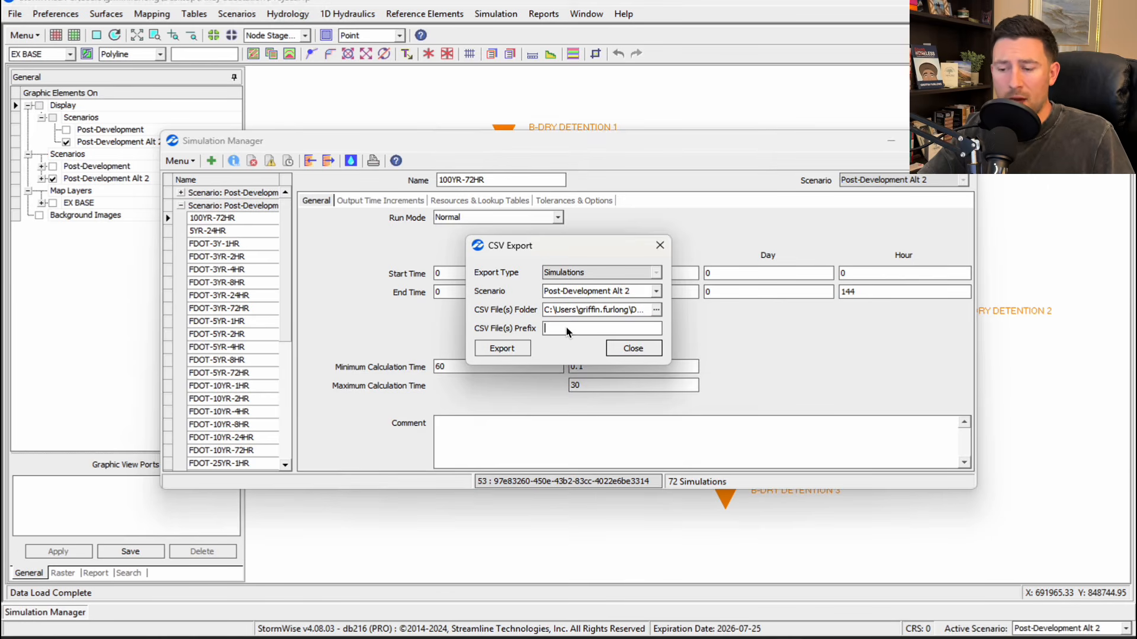
{"action": "left_click", "coordinate": [515, 348]}
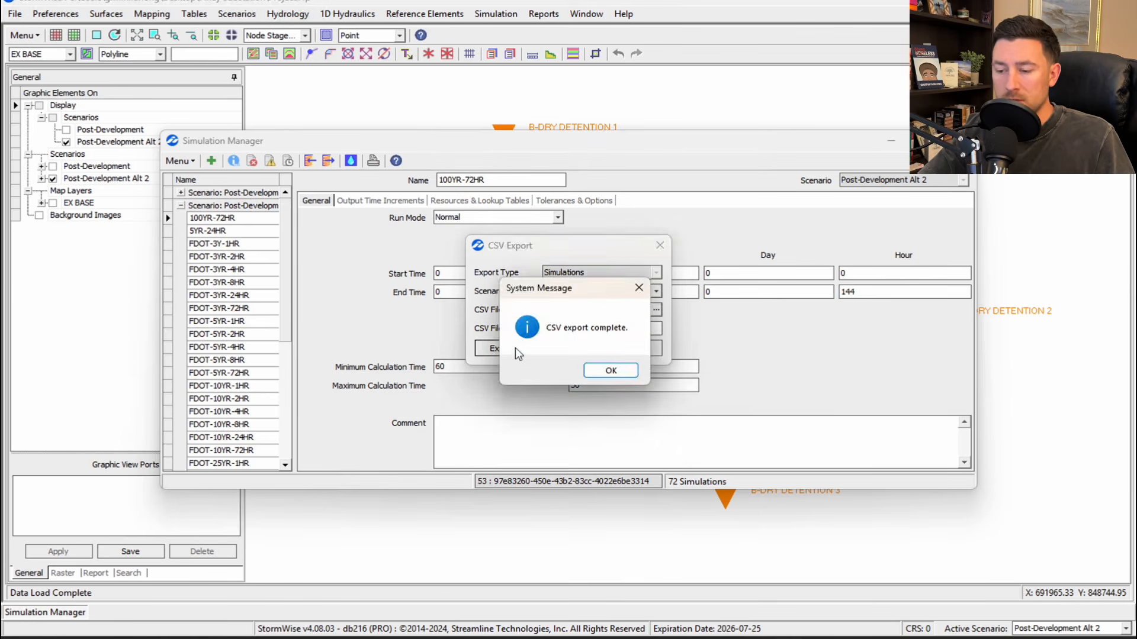
{"action": "left_click", "coordinate": [609, 370]}
{"action": "left_click", "coordinate": [632, 348]}
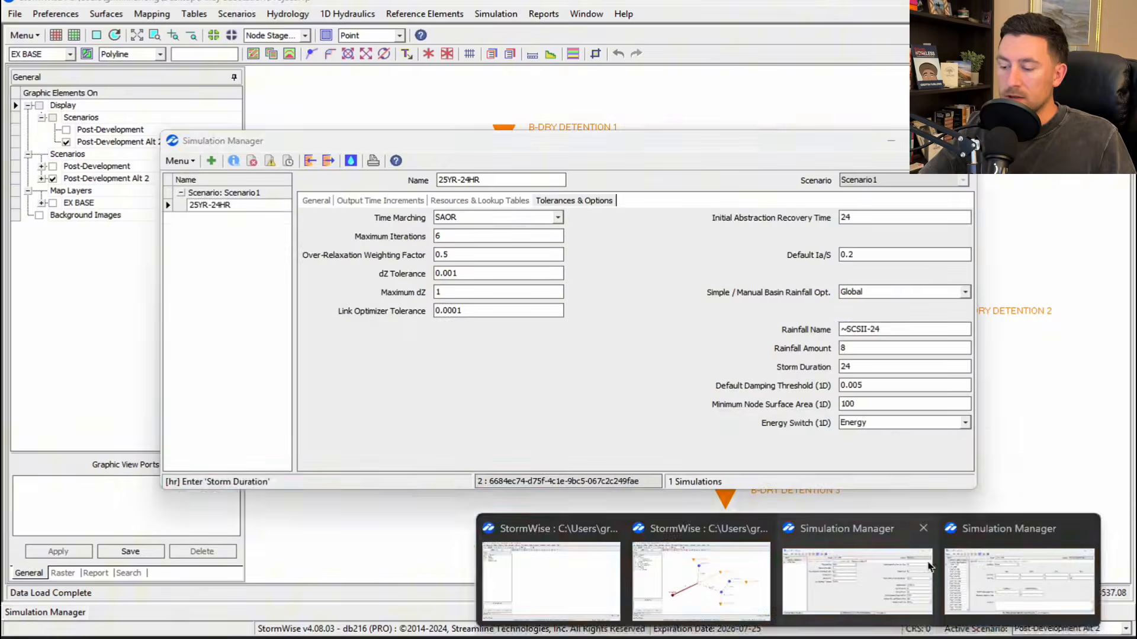
Step: Return to Scenario1's Simulation Manager and set up a CSV import of simulations from the CSV folder
{"action": "mouse_move", "coordinate": [985, 566]}
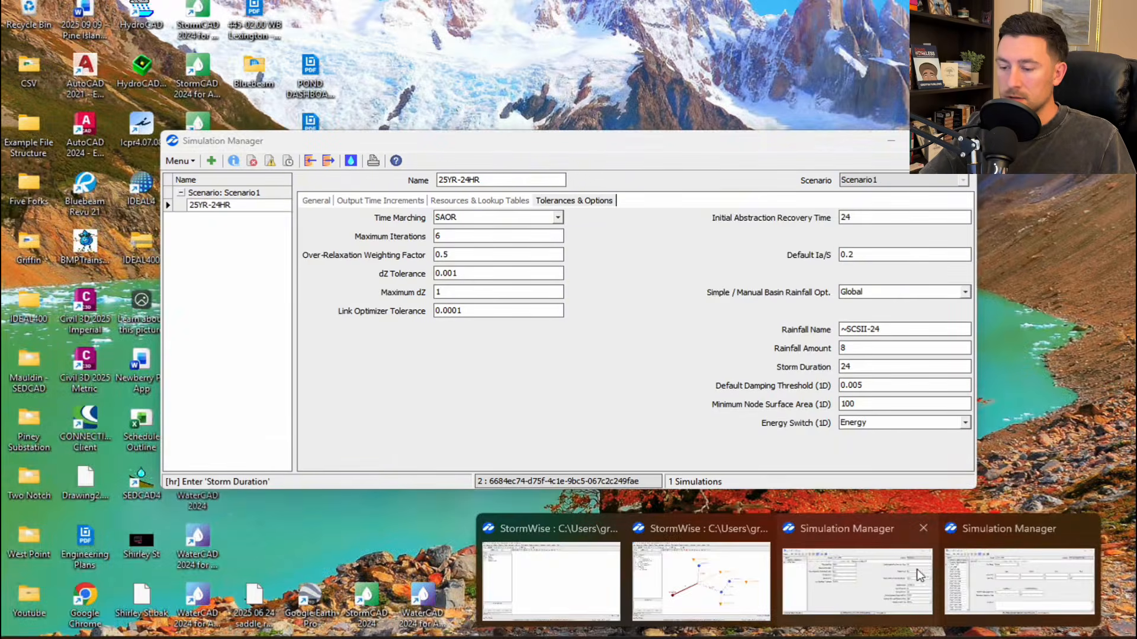
{"action": "left_click", "coordinate": [916, 569]}
{"action": "left_click", "coordinate": [169, 207]}
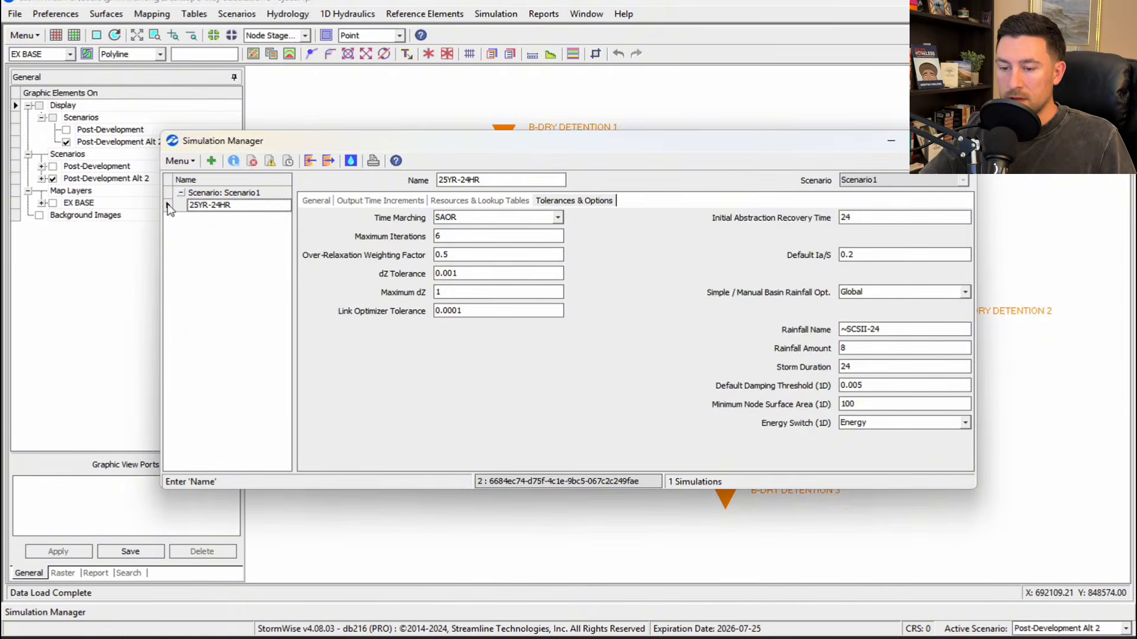
{"action": "left_click", "coordinate": [193, 162]}
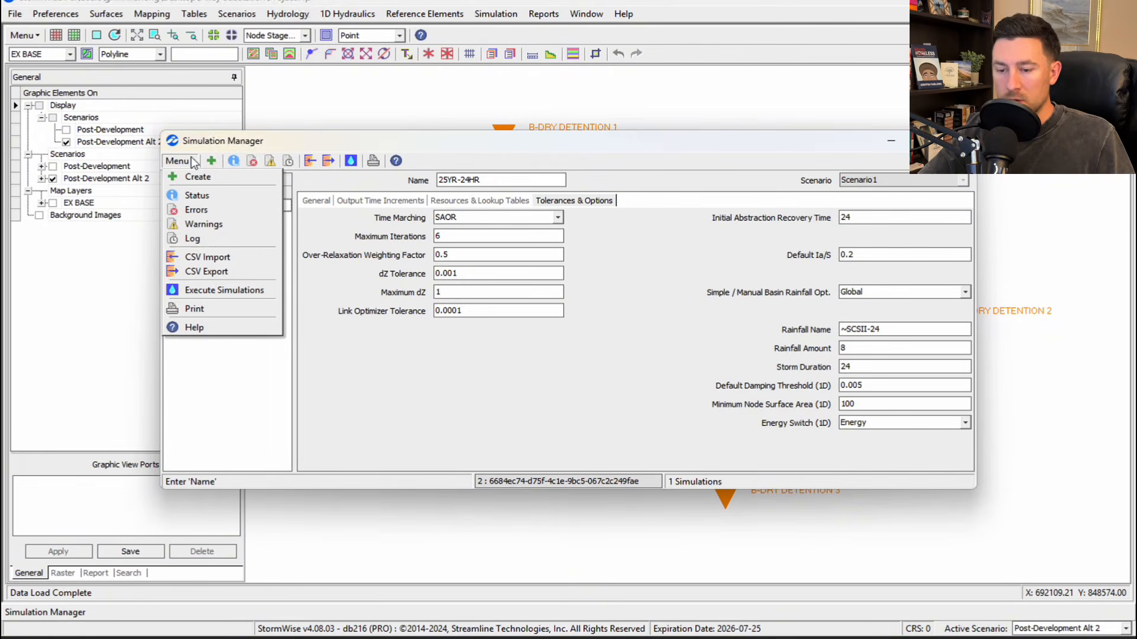
{"action": "left_click", "coordinate": [218, 257]}
{"action": "left_click", "coordinate": [678, 291]}
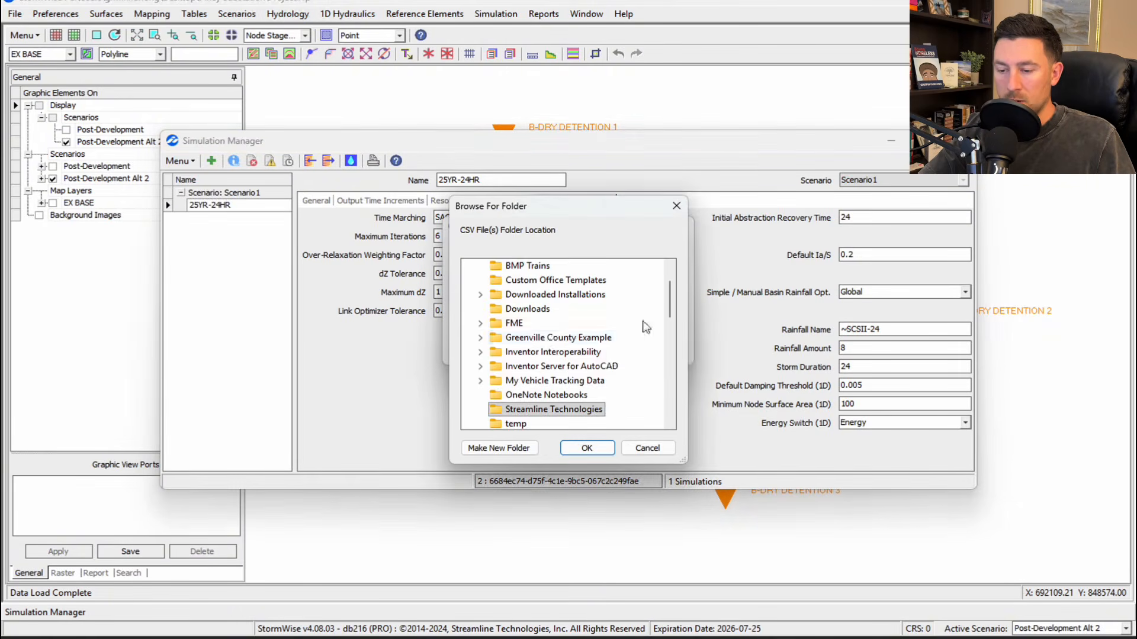
{"action": "scroll", "coordinate": [551, 341], "scroll_direction": "down", "scroll_amount": 1}
{"action": "scroll", "coordinate": [550, 339], "scroll_direction": "down", "scroll_amount": 7}
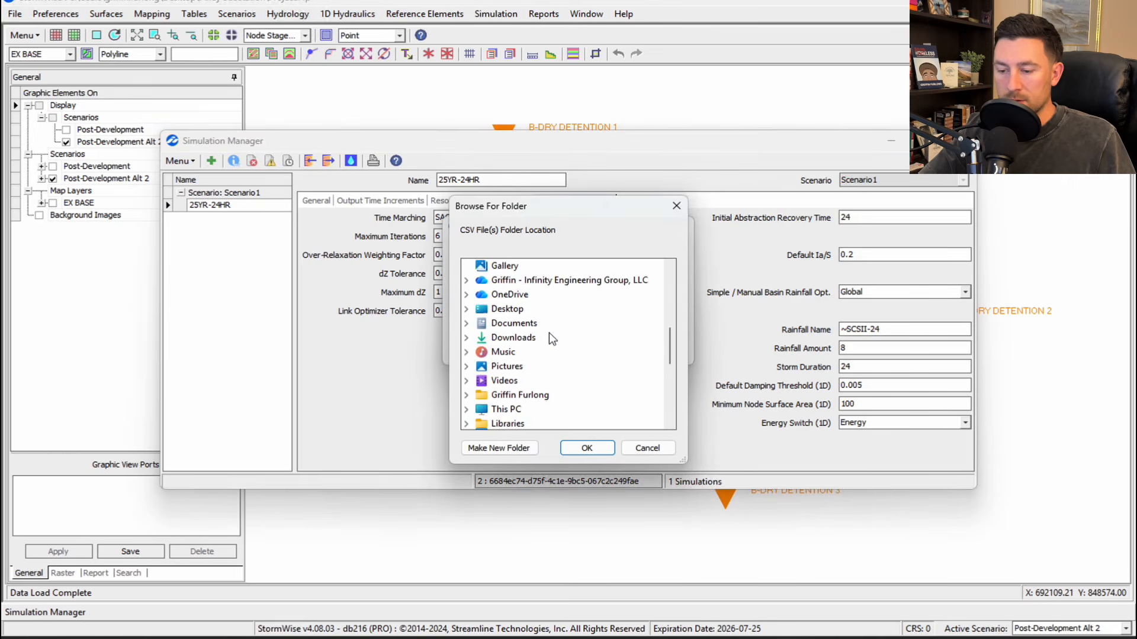
{"action": "left_click", "coordinate": [504, 367]}
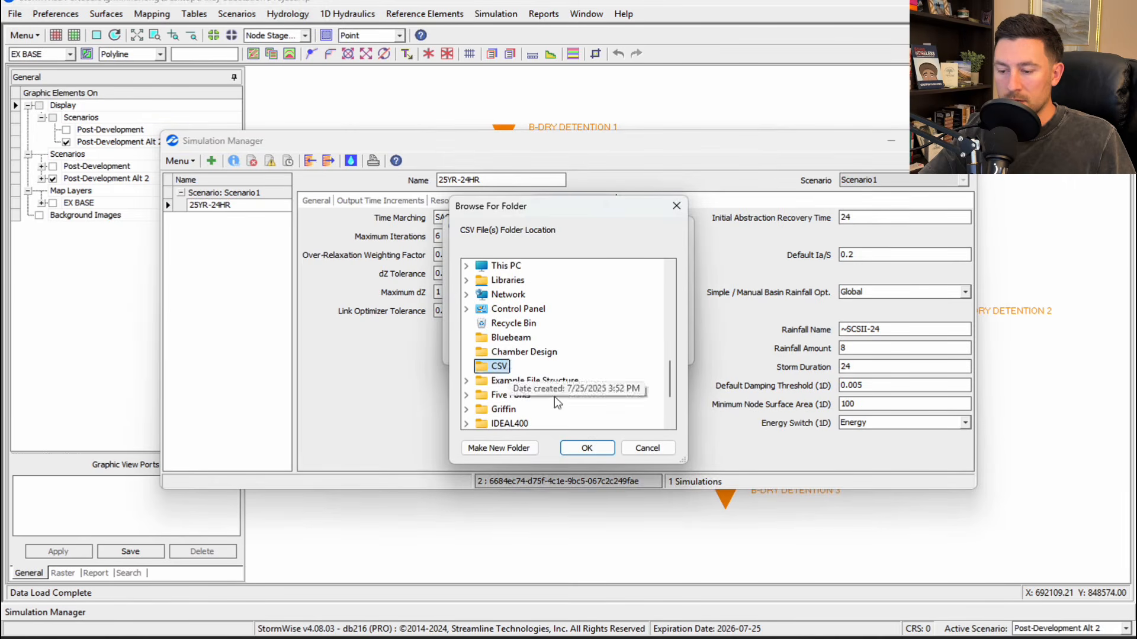
{"action": "left_click", "coordinate": [599, 449]}
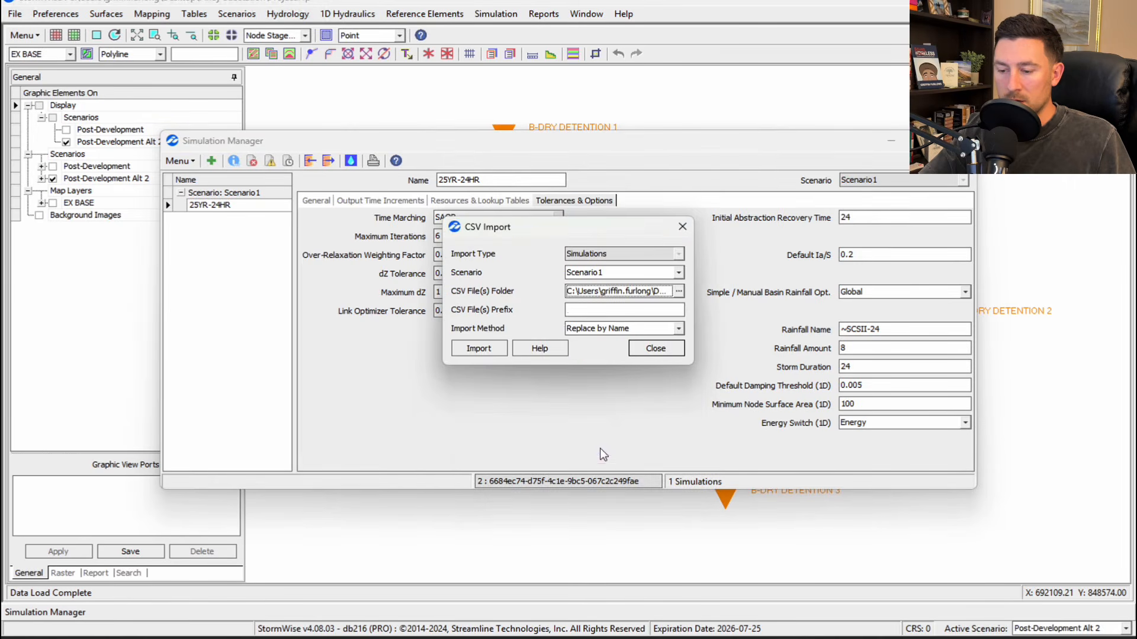
Step: Import the simulations into Scenario1 using Replace All and check the rainfall settings of the imported 5YR-24HR and FDOT-3YR-2HR simulations
{"action": "left_click", "coordinate": [678, 329]}
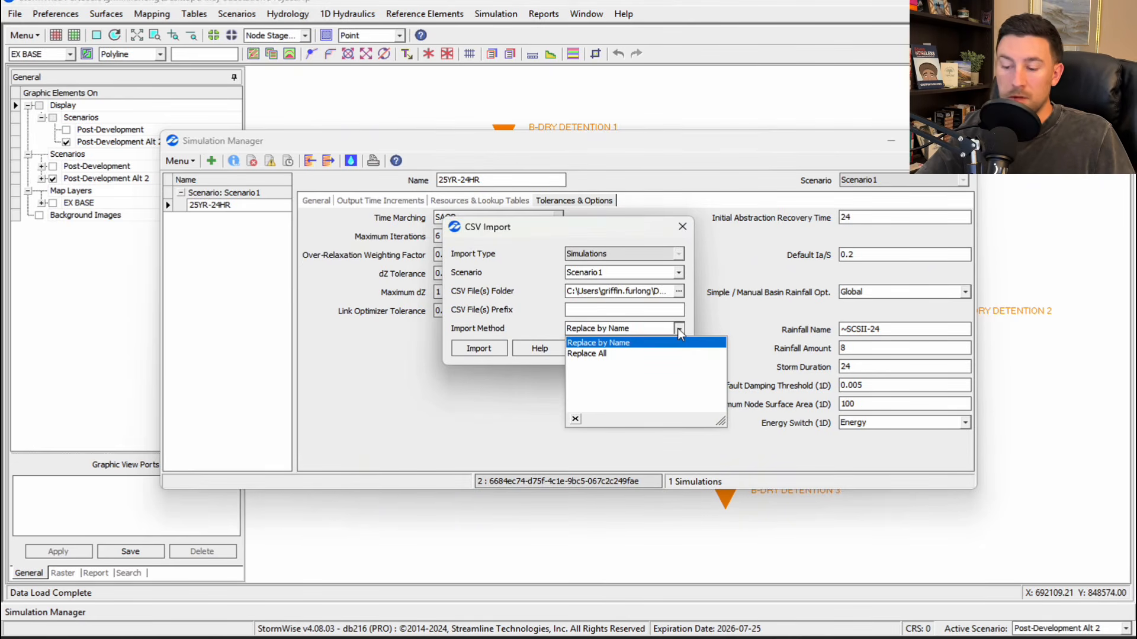
{"action": "left_click", "coordinate": [599, 353]}
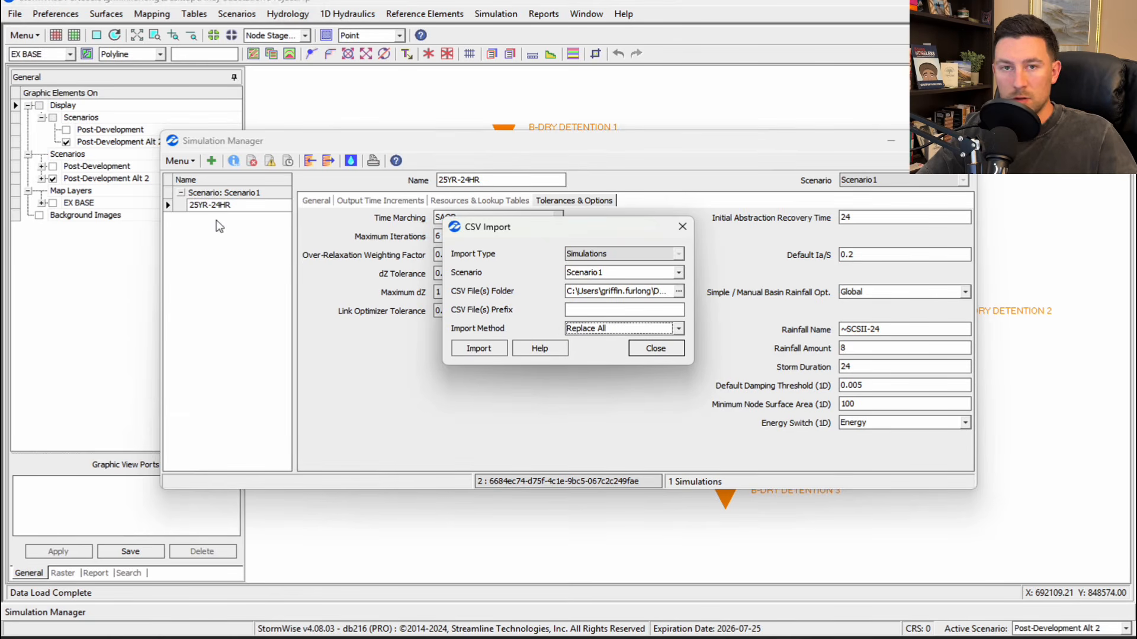
{"action": "left_click", "coordinate": [489, 348]}
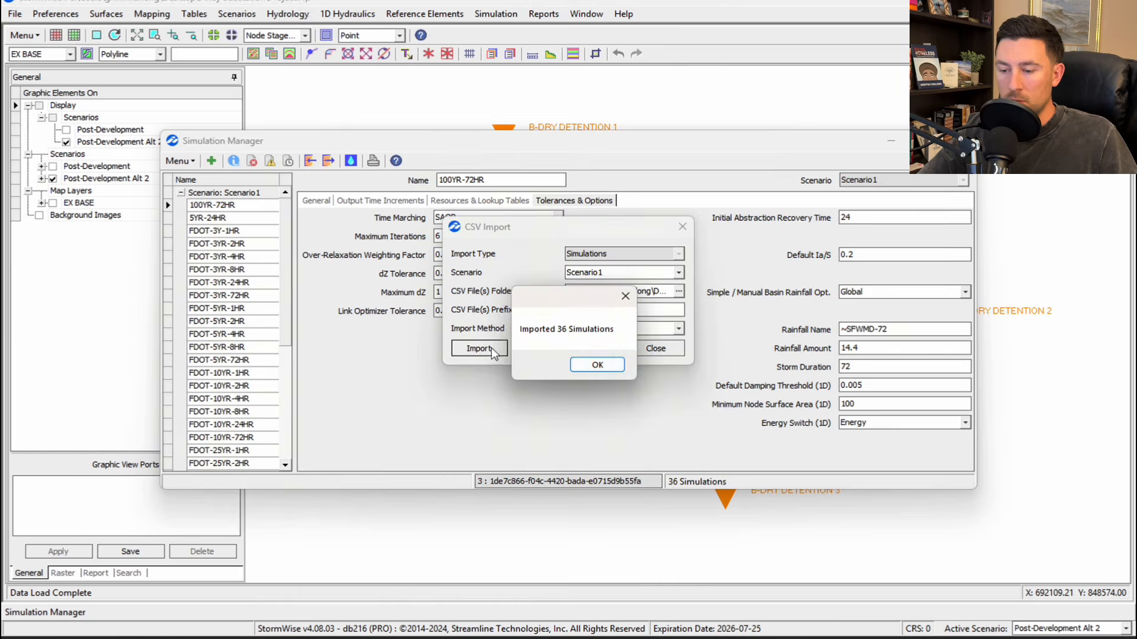
{"action": "left_click", "coordinate": [596, 365]}
{"action": "key", "text": "Escape"}
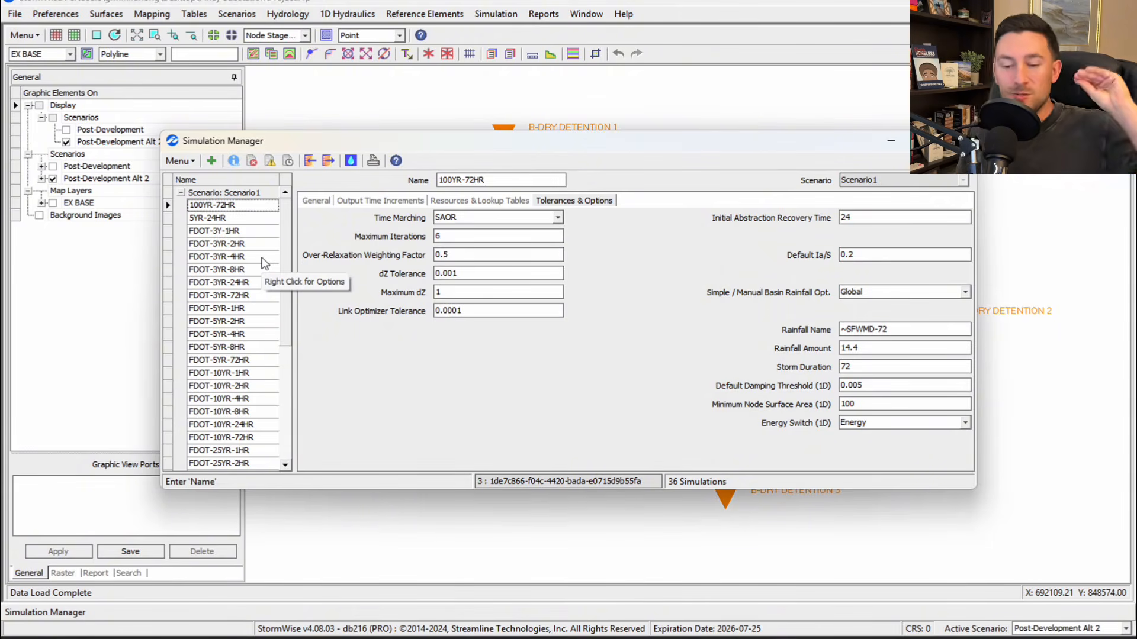
{"action": "left_click", "coordinate": [169, 219]}
{"action": "left_click", "coordinate": [169, 244]}
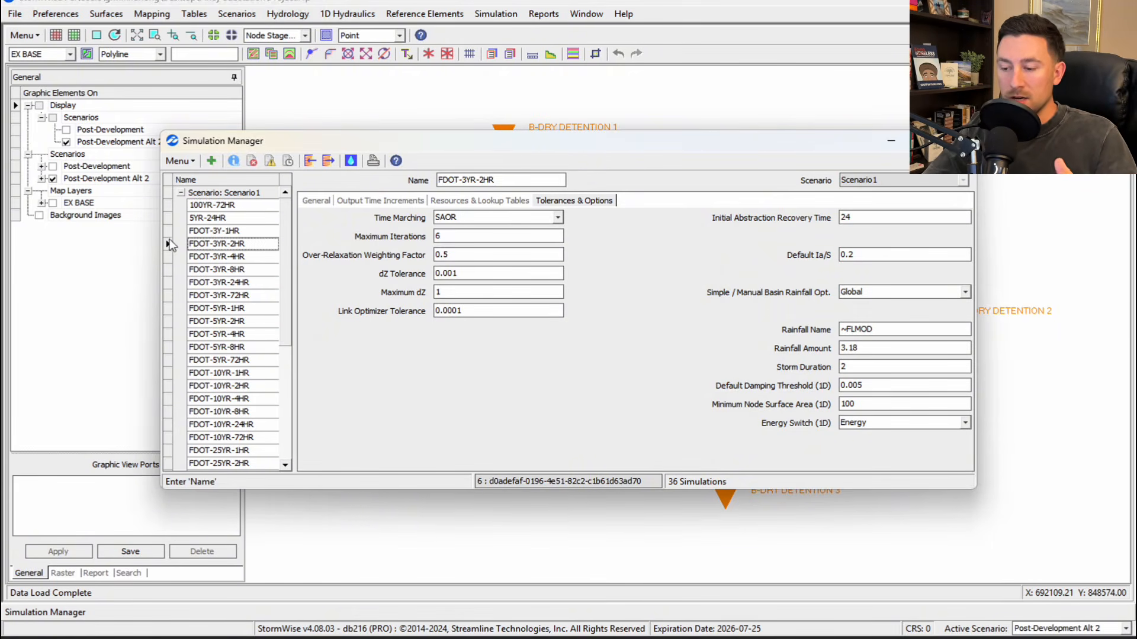
{"action": "left_click", "coordinate": [873, 348]}
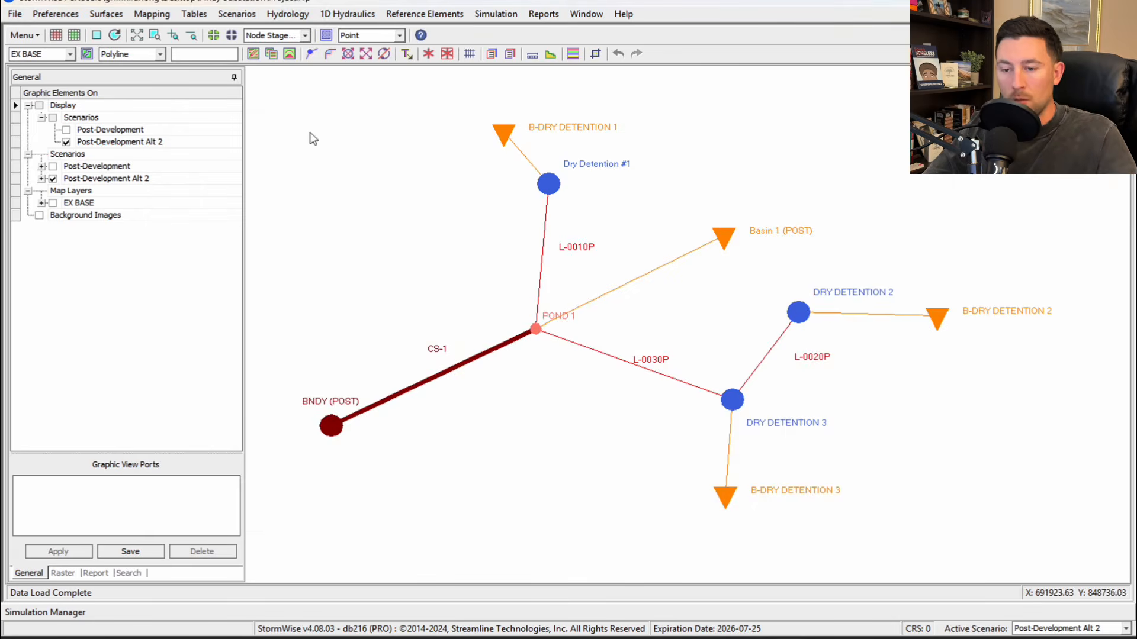
Step: Review the CSV export settings for exporting all data of the Post-Development Alt 2 scenario, without exporting
{"action": "left_click", "coordinate": [106, 180]}
{"action": "right_click", "coordinate": [108, 185]}
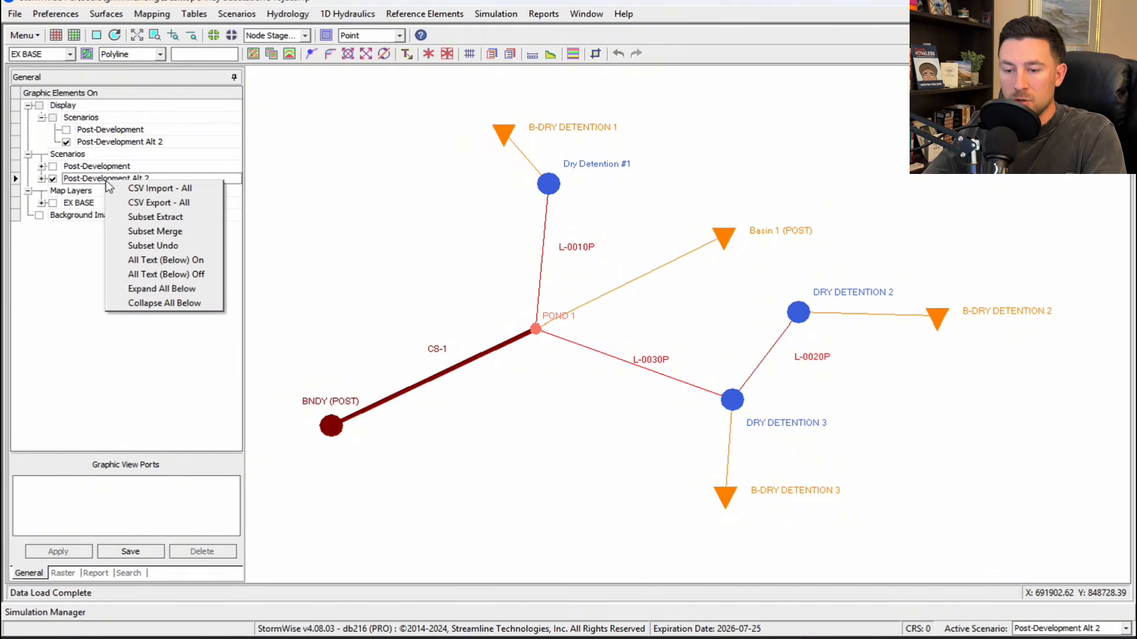
{"action": "left_click", "coordinate": [149, 204]}
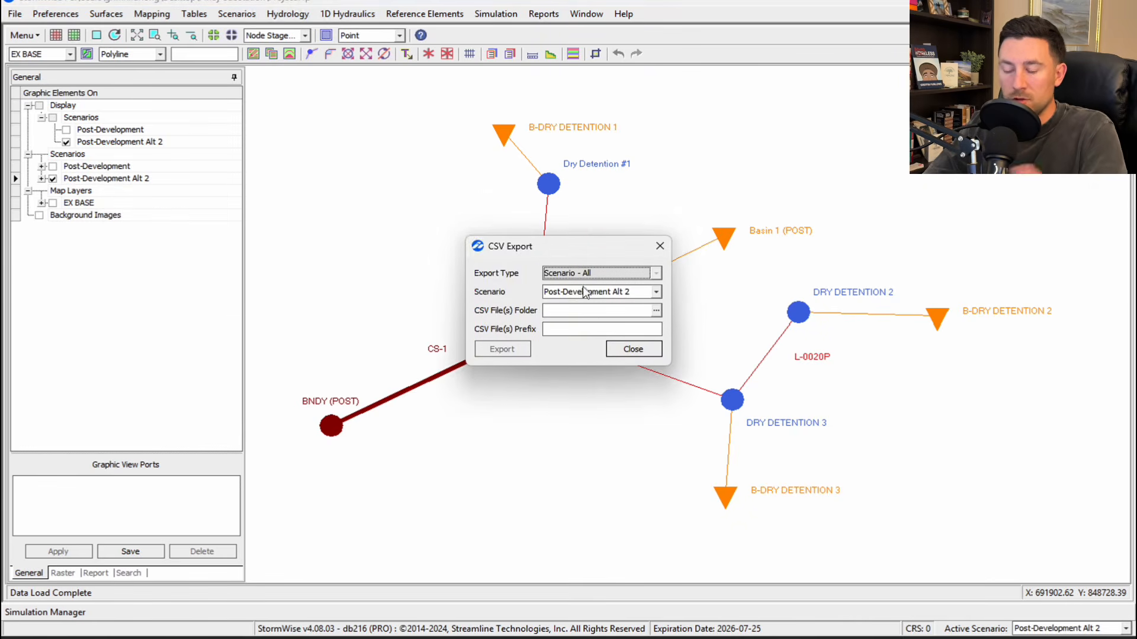
{"action": "left_click", "coordinate": [658, 247]}
Step: Expand the Hydraulic Network of Post-Development Alt 2 and check the CSV import and export options for Node Types and Link Types
{"action": "left_click", "coordinate": [42, 178]}
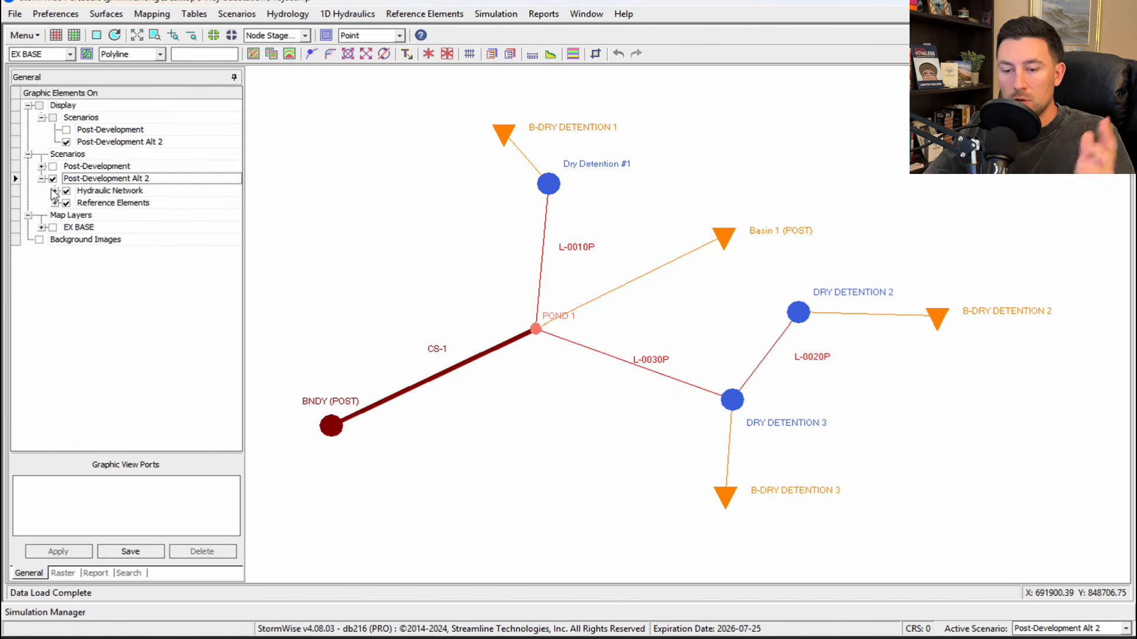
{"action": "left_click", "coordinate": [55, 191]}
{"action": "right_click", "coordinate": [113, 203]}
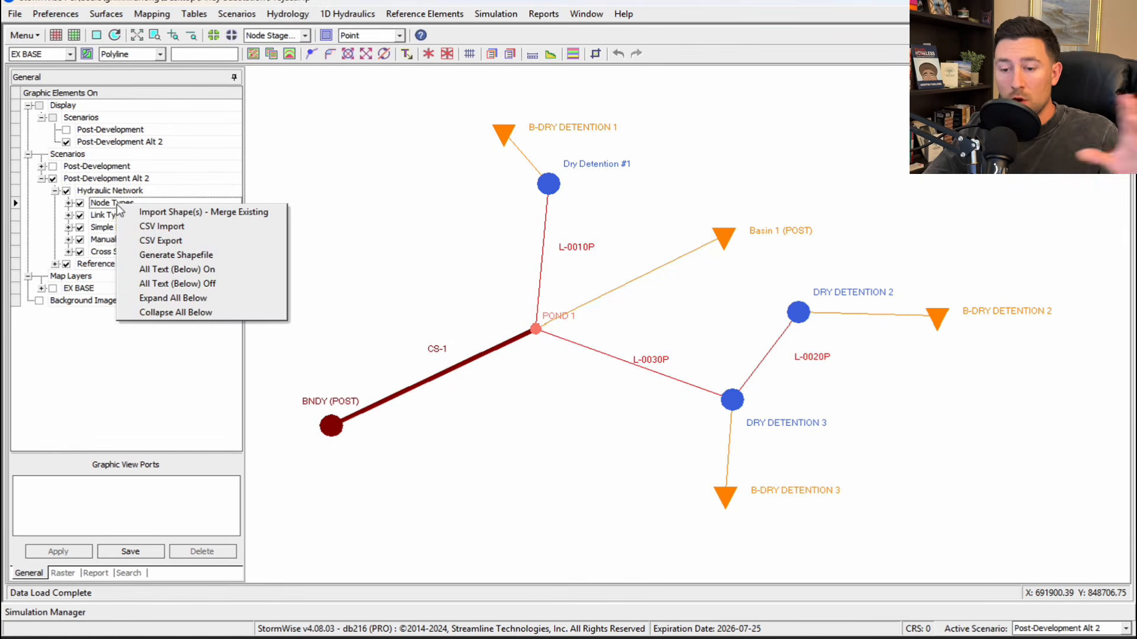
{"action": "left_click", "coordinate": [109, 216]}
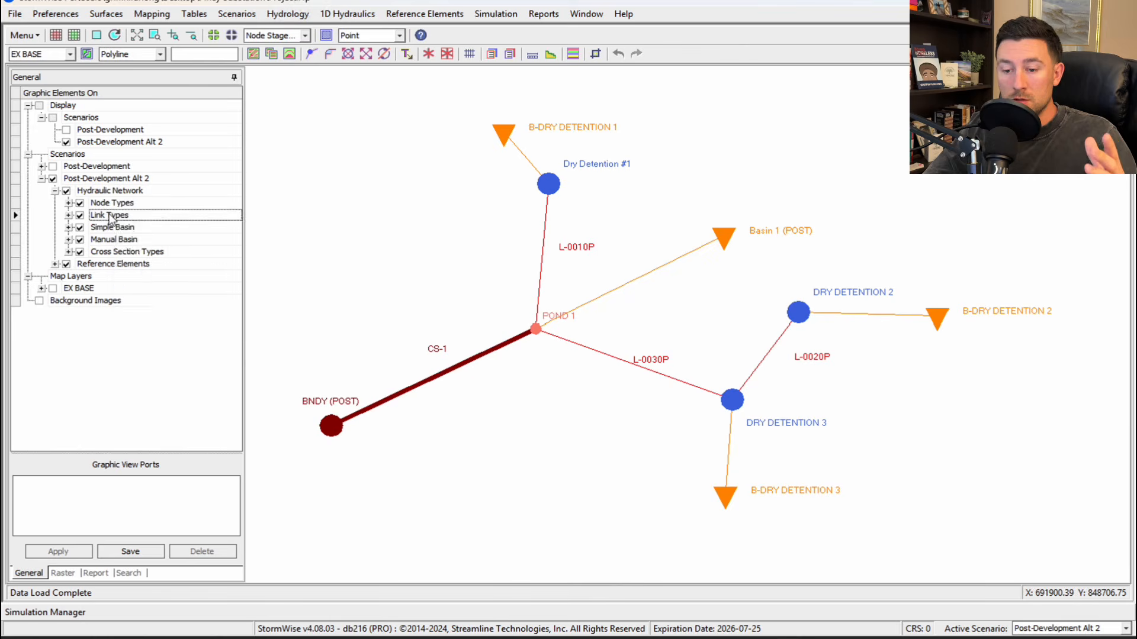
{"action": "right_click", "coordinate": [109, 217]}
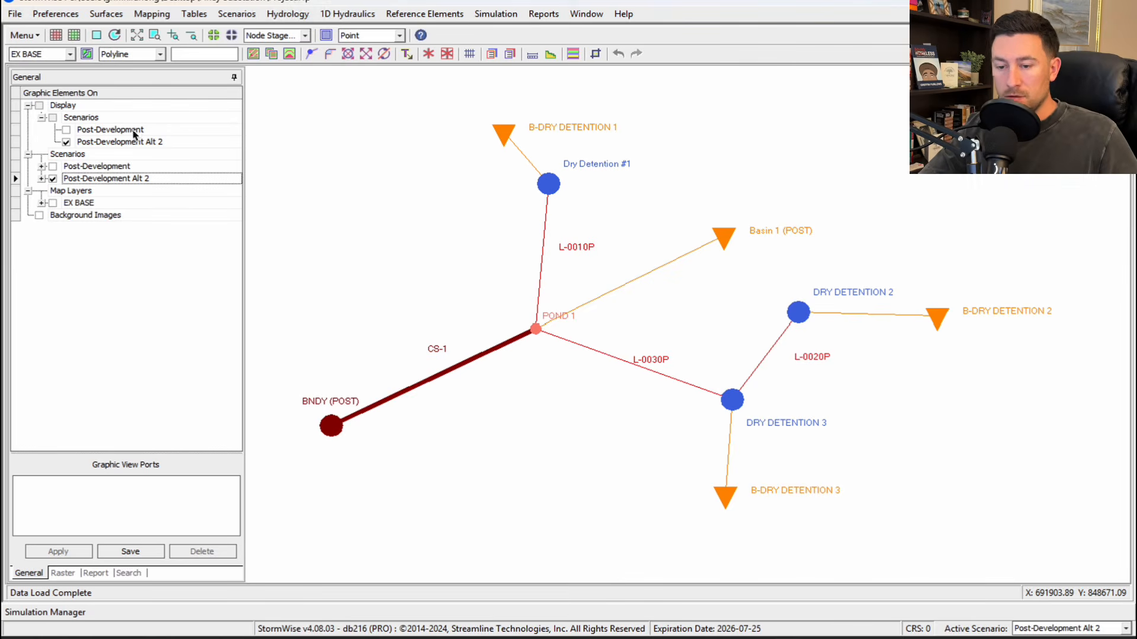
Step: Clone the Post-Development Alt 2 scenario as Post-Development Alt 3
{"action": "key", "text": "ctrl"}
{"action": "left_click", "coordinate": [112, 143]}
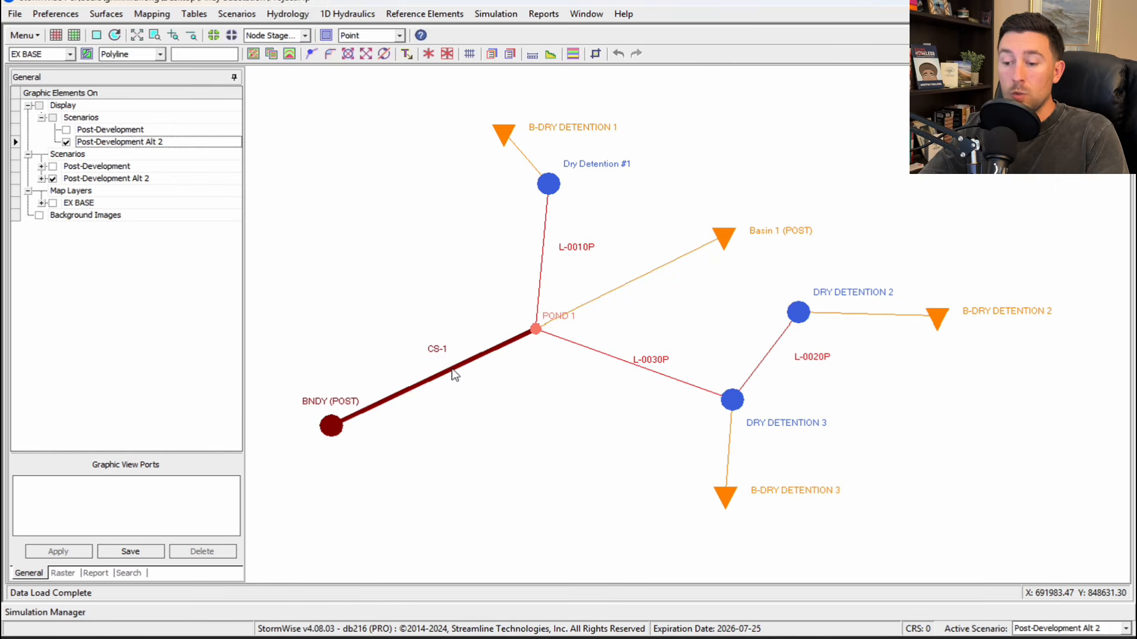
{"action": "left_click", "coordinate": [237, 14]}
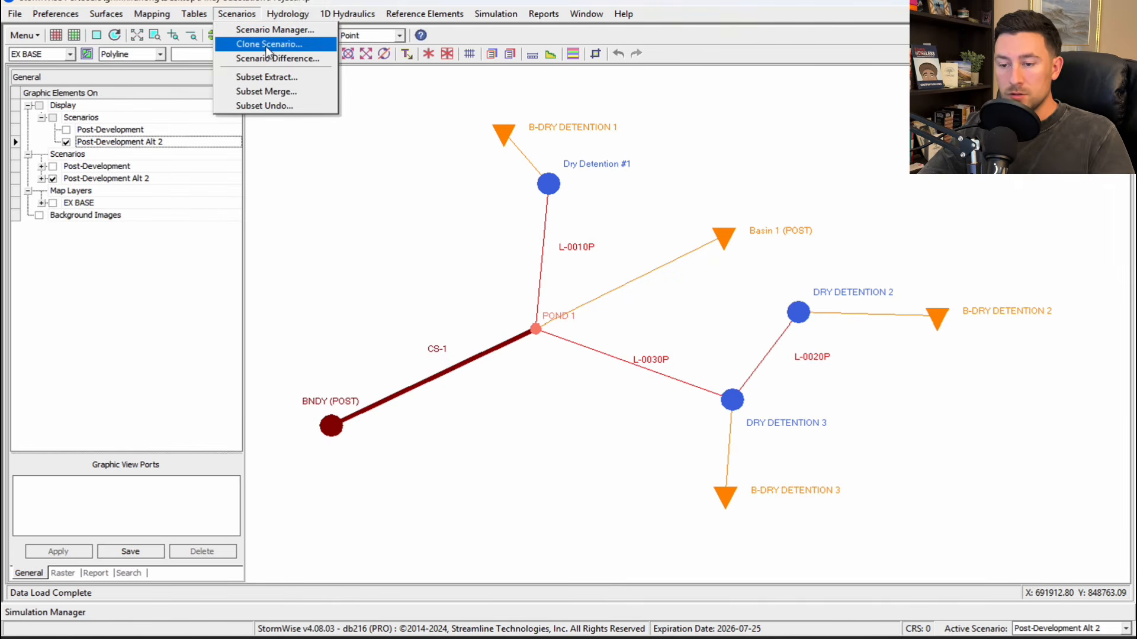
{"action": "left_click", "coordinate": [284, 49]}
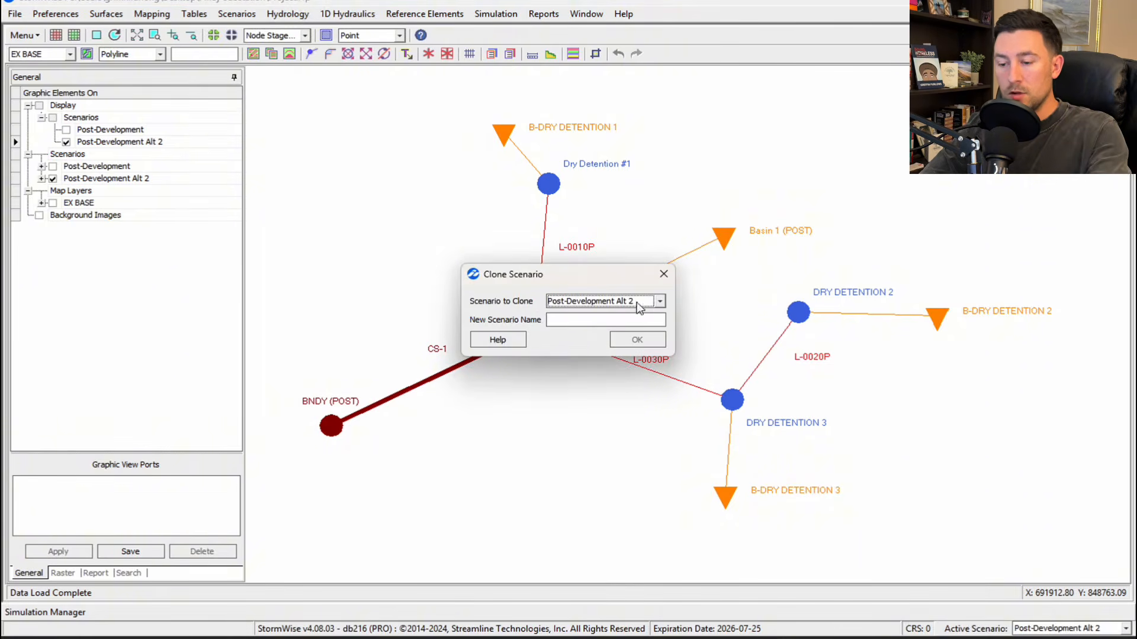
{"action": "left_click", "coordinate": [599, 322]}
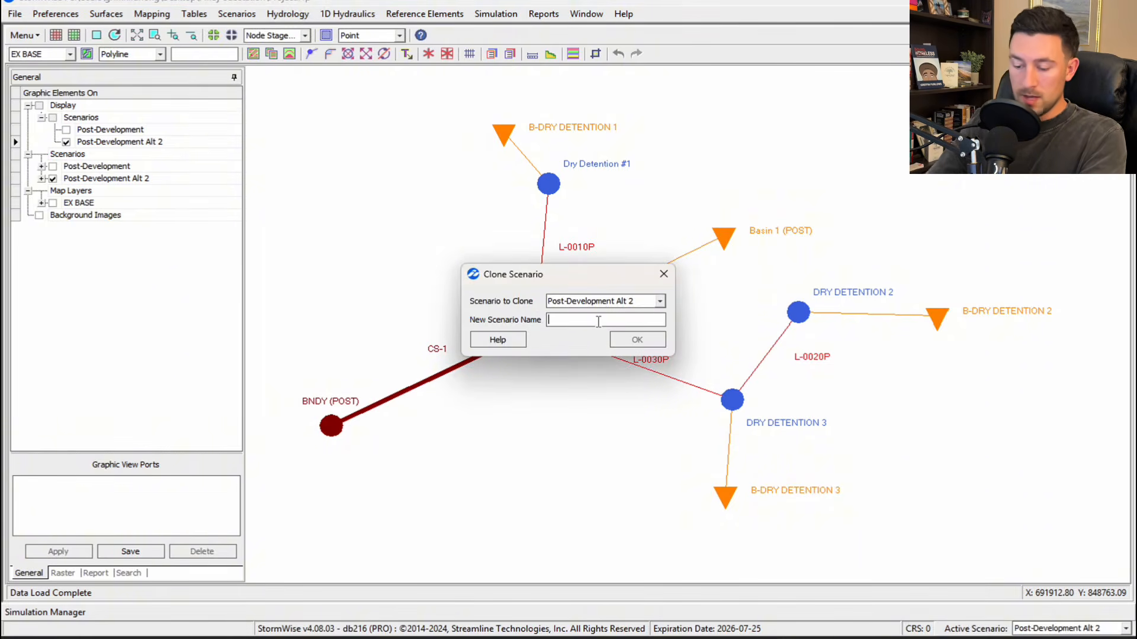
{"action": "type", "text": "Post-Developmen"}
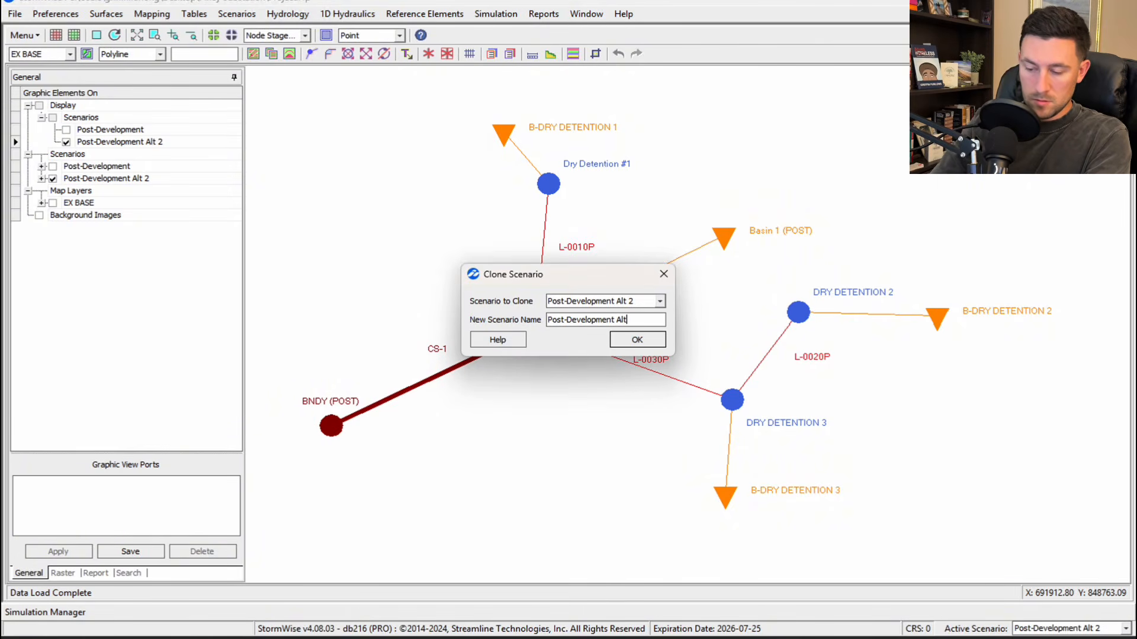
{"action": "type", "text": "t Alt"}
{"action": "left_click", "coordinate": [647, 345]}
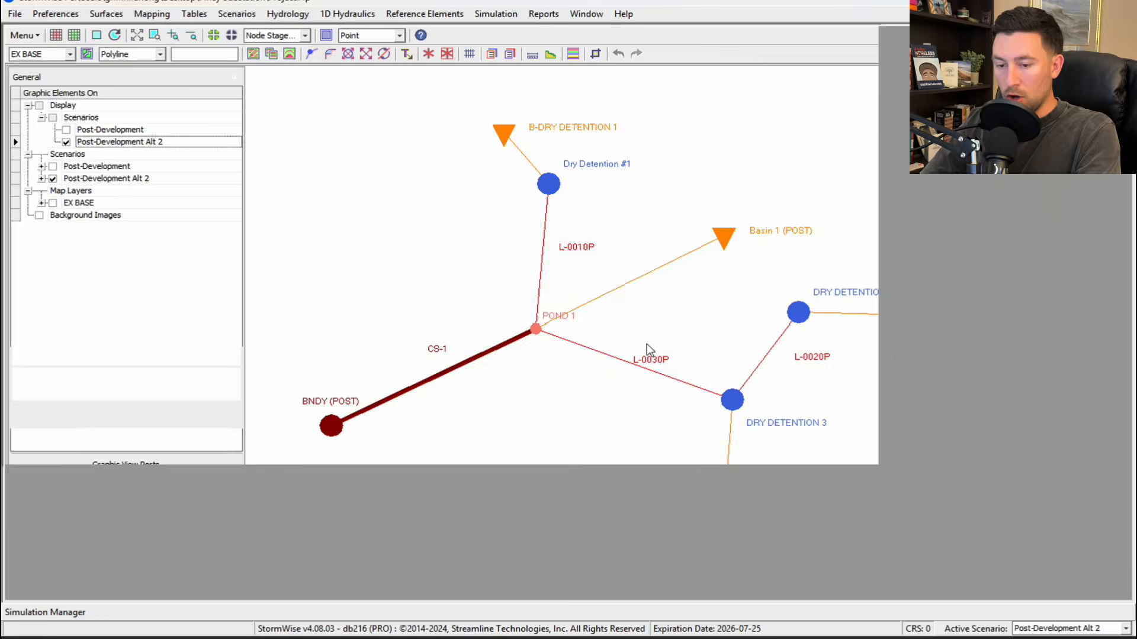
{"action": "left_click", "coordinate": [621, 373]}
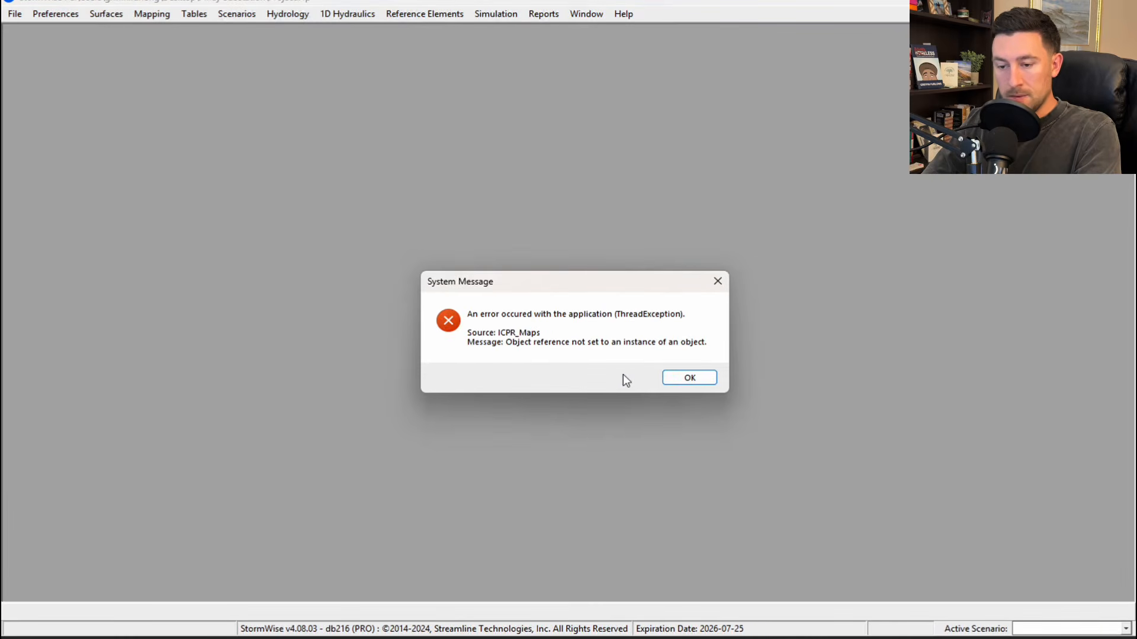
{"action": "left_click", "coordinate": [687, 382]}
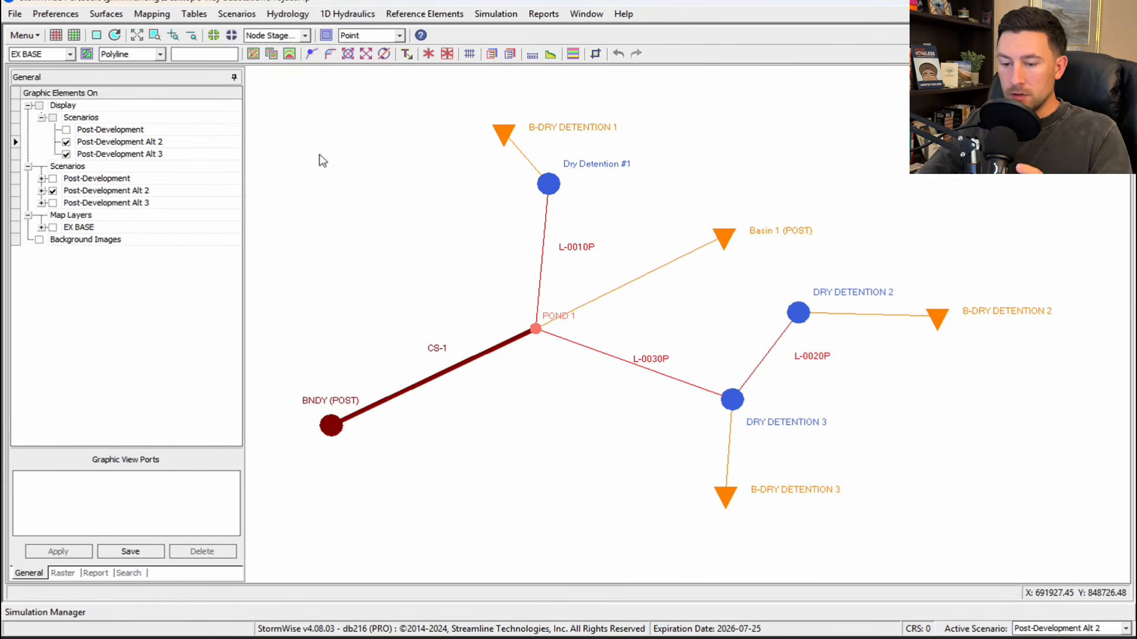
Step: Show the Post-Development Alt 3 network instead of Alt 2 and check the scenario assigned to basin B-DRY DETENTION 1
{"action": "left_click", "coordinate": [53, 203]}
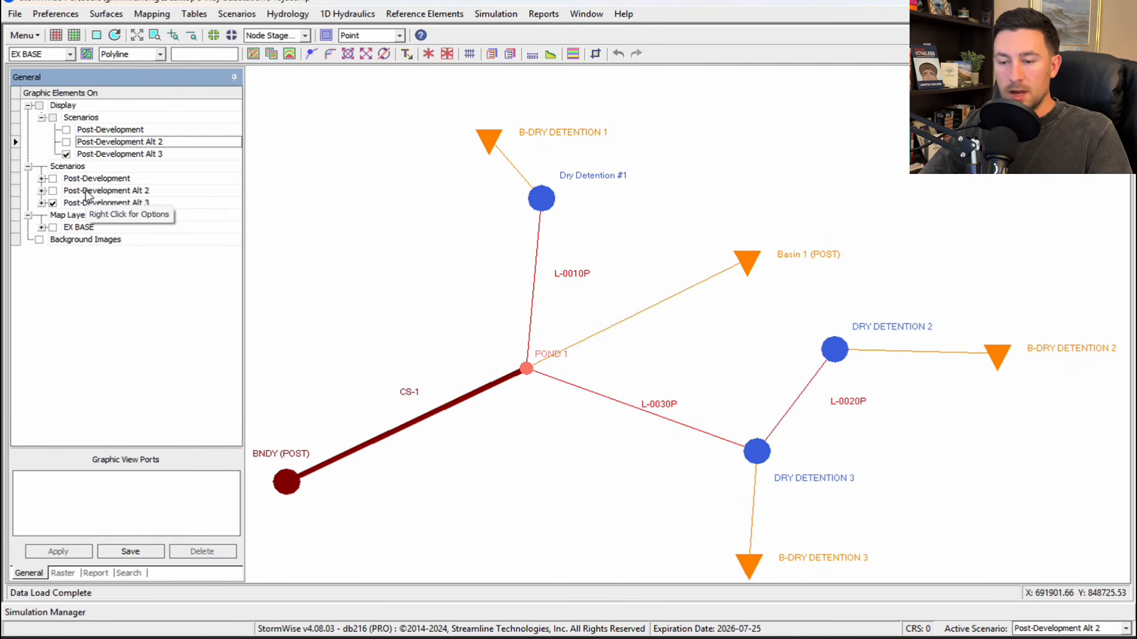
{"action": "scroll", "coordinate": [429, 203], "scroll_direction": "down", "scroll_amount": 2}
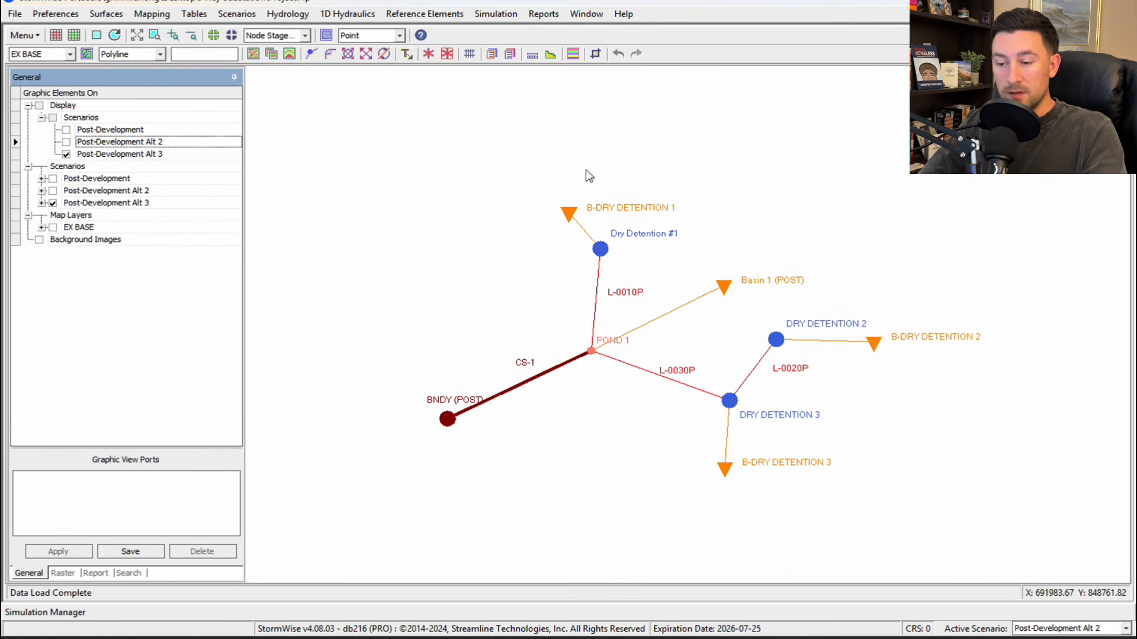
{"action": "double_click", "coordinate": [569, 214]}
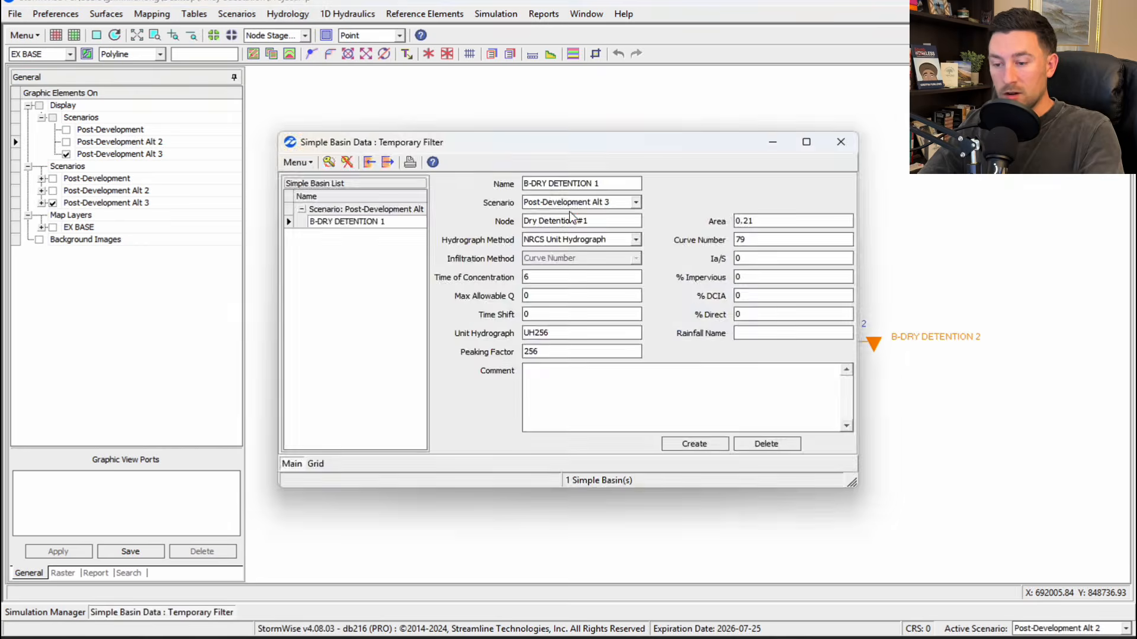
{"action": "key", "text": "Escape"}
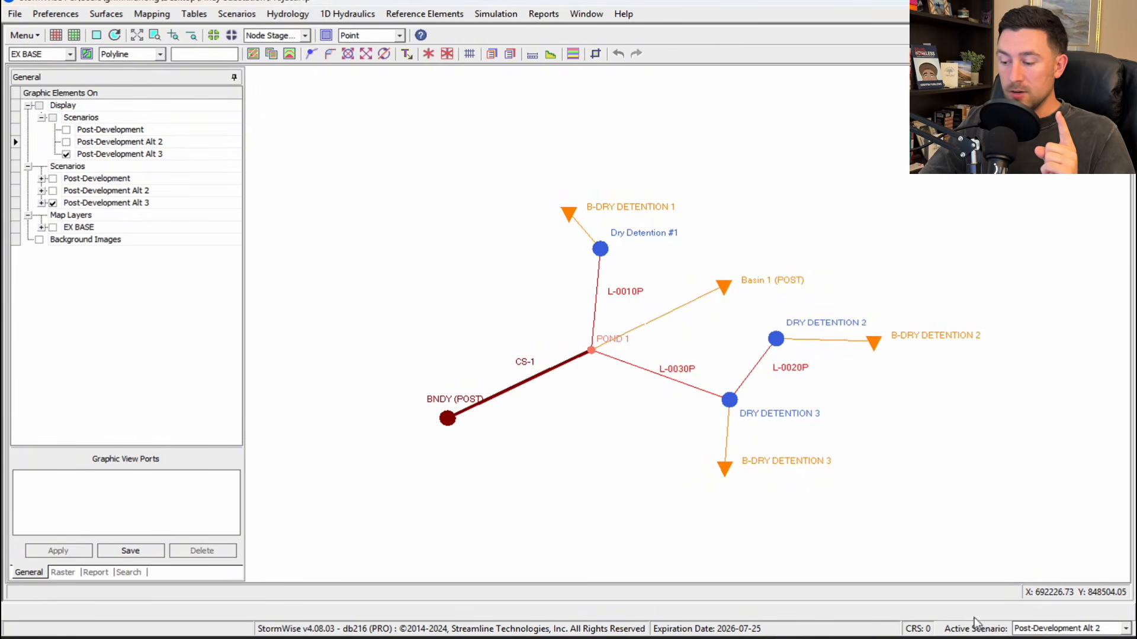
Step: Set the active scenario to Post-Development Alt 3 and check the scenario assigned to pipe link L-0010P
{"action": "left_click", "coordinate": [1126, 630]}
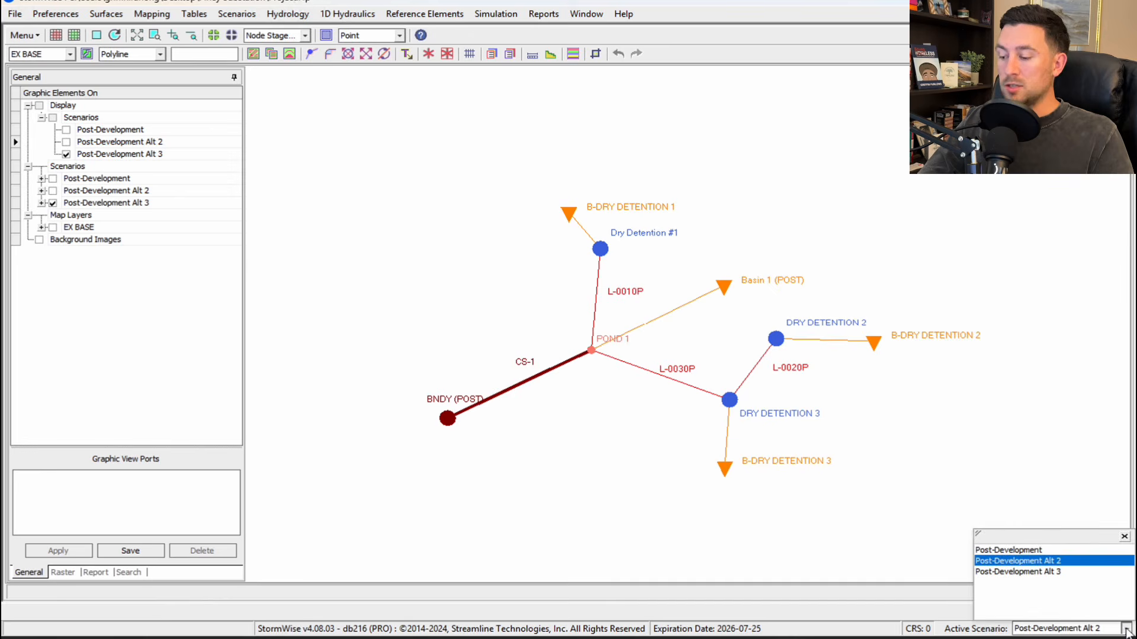
{"action": "left_click", "coordinate": [1046, 573]}
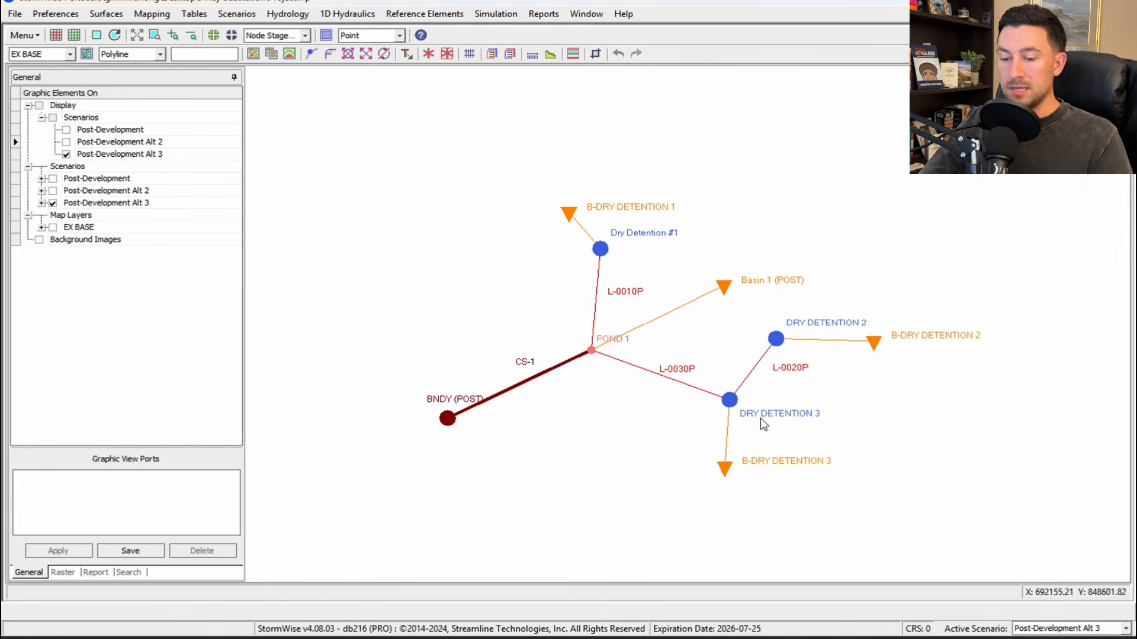
{"action": "double_click", "coordinate": [597, 298]}
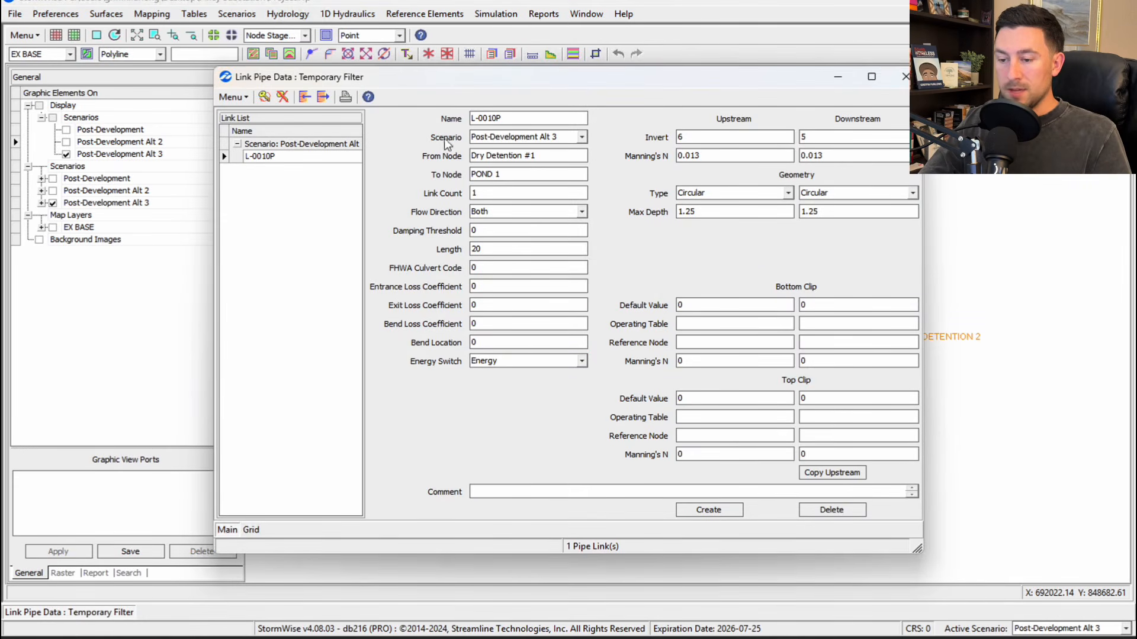
{"action": "left_click_drag", "start_coordinate": [439, 137], "coordinate": [519, 137]}
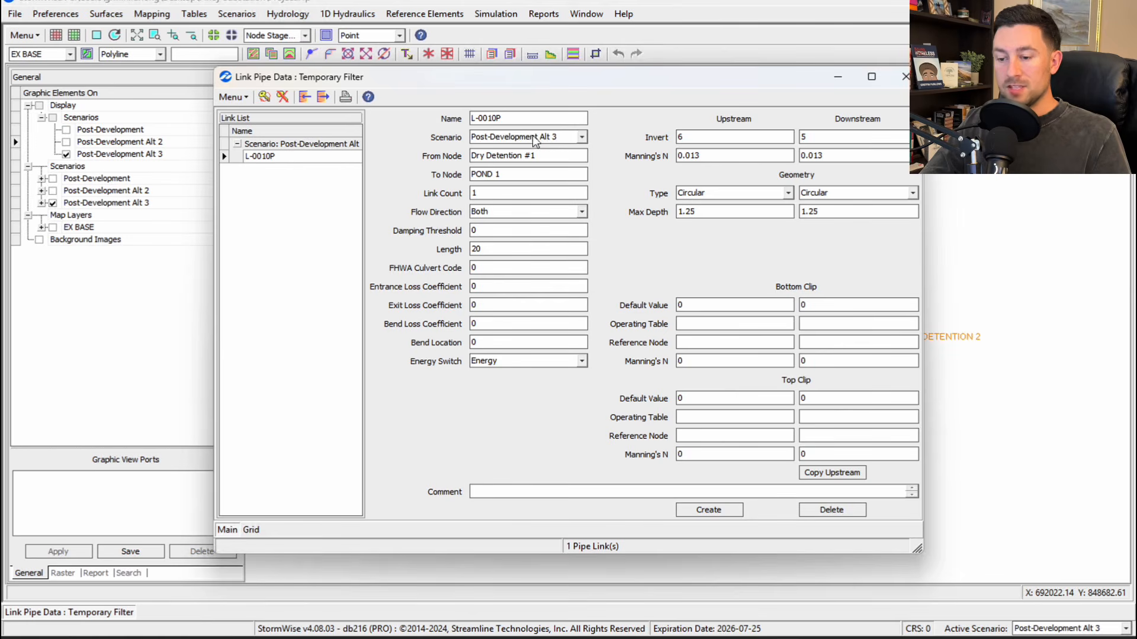
{"action": "key", "text": "Escape"}
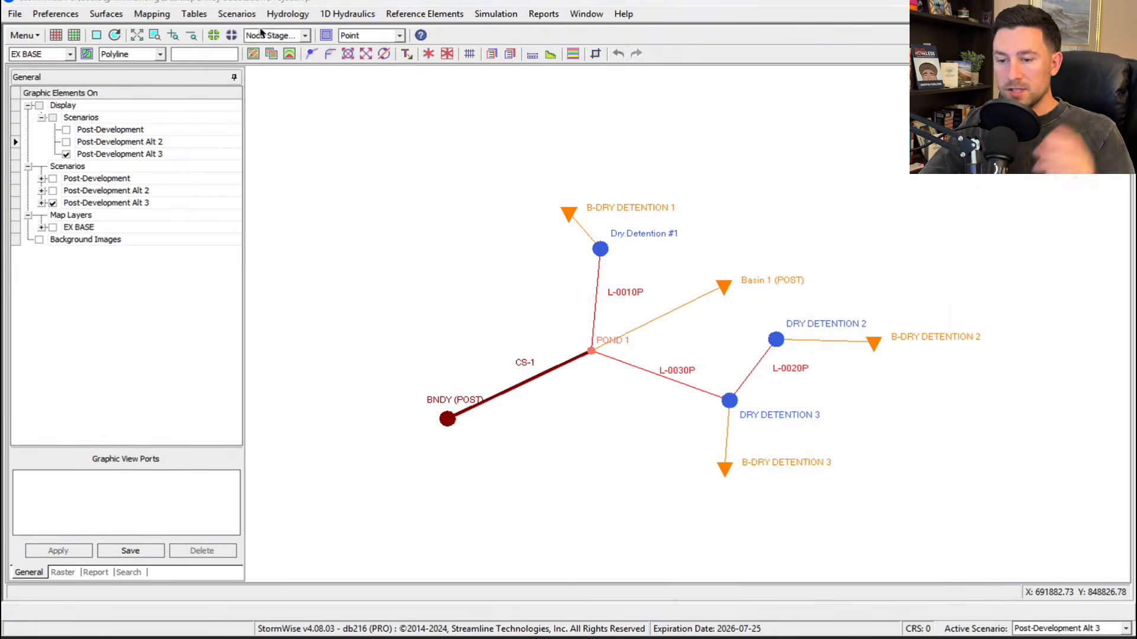
{"action": "left_click", "coordinate": [236, 14]}
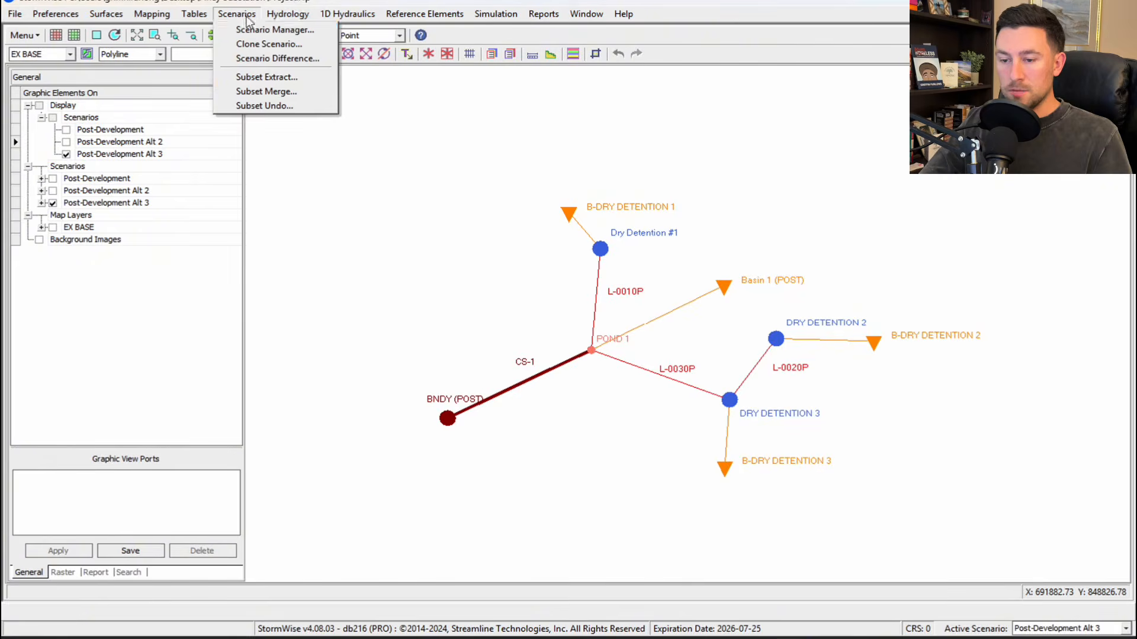
{"action": "left_click", "coordinate": [251, 30]}
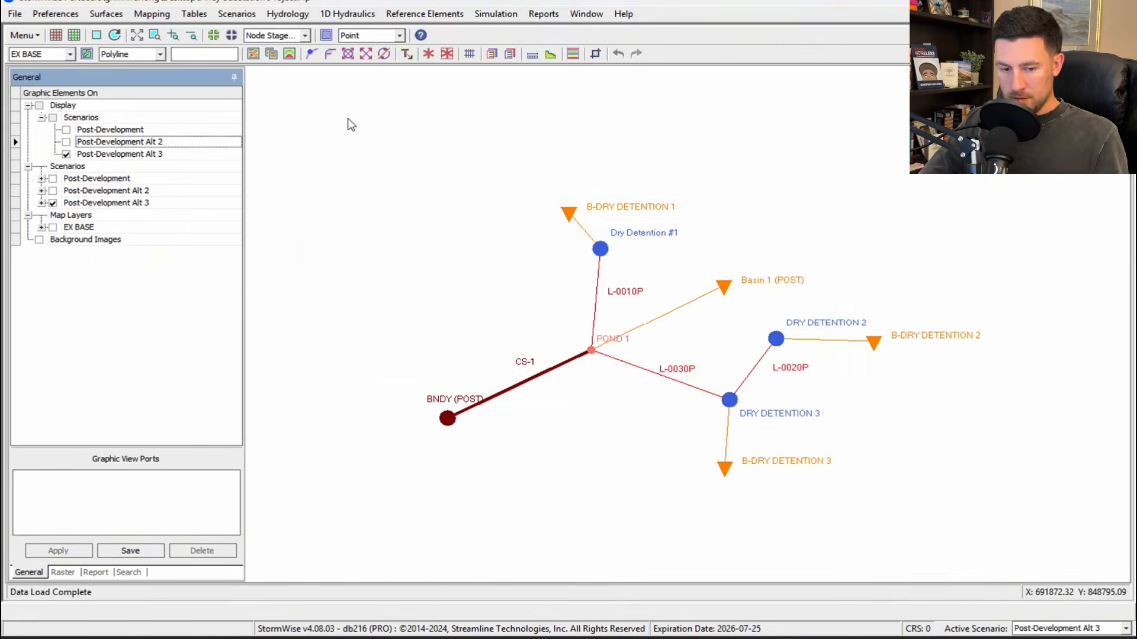
{"action": "key", "text": "Escape"}
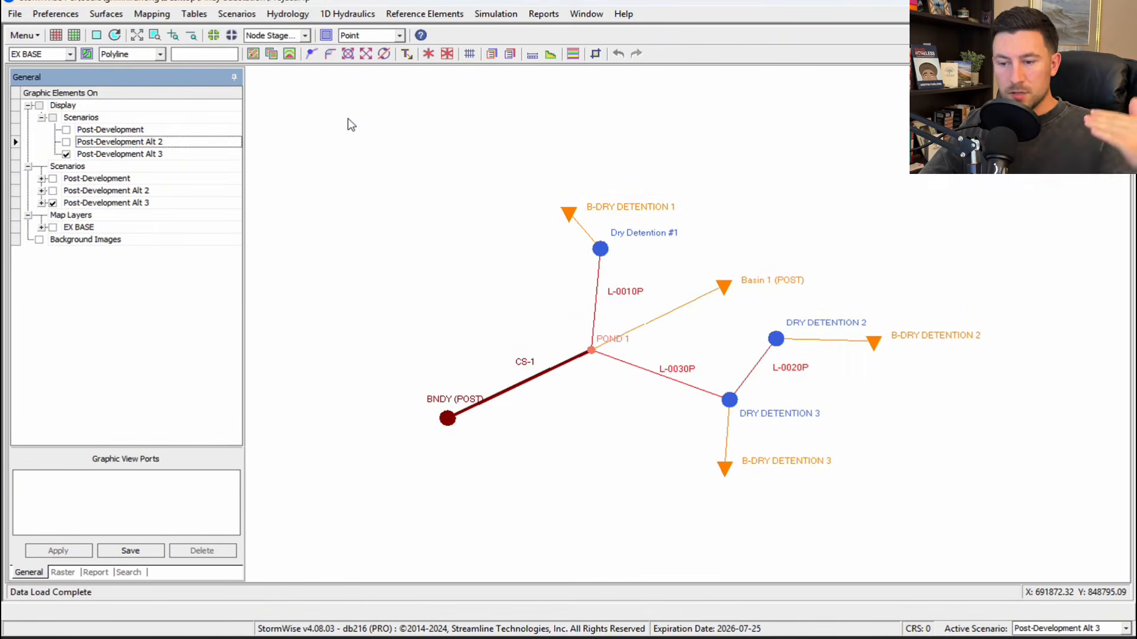
Step: Open the 1D node data and expand the node lists of Post-Development Alt 2 and Post-Development
{"action": "left_click", "coordinate": [354, 15]}
{"action": "left_click", "coordinate": [361, 30]}
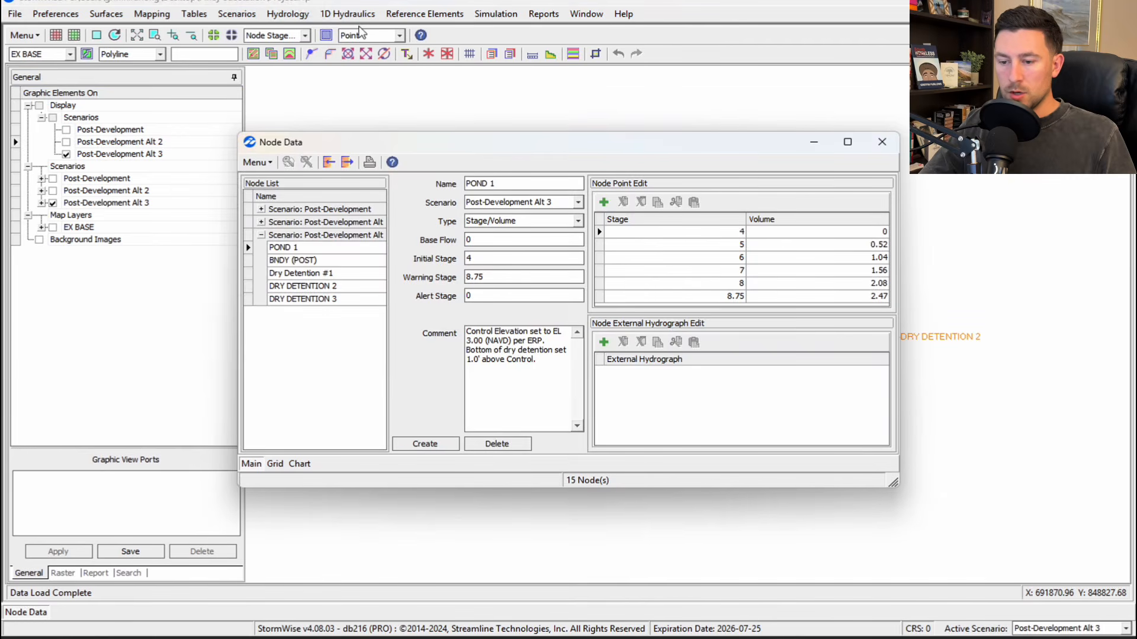
{"action": "left_click", "coordinate": [261, 222]}
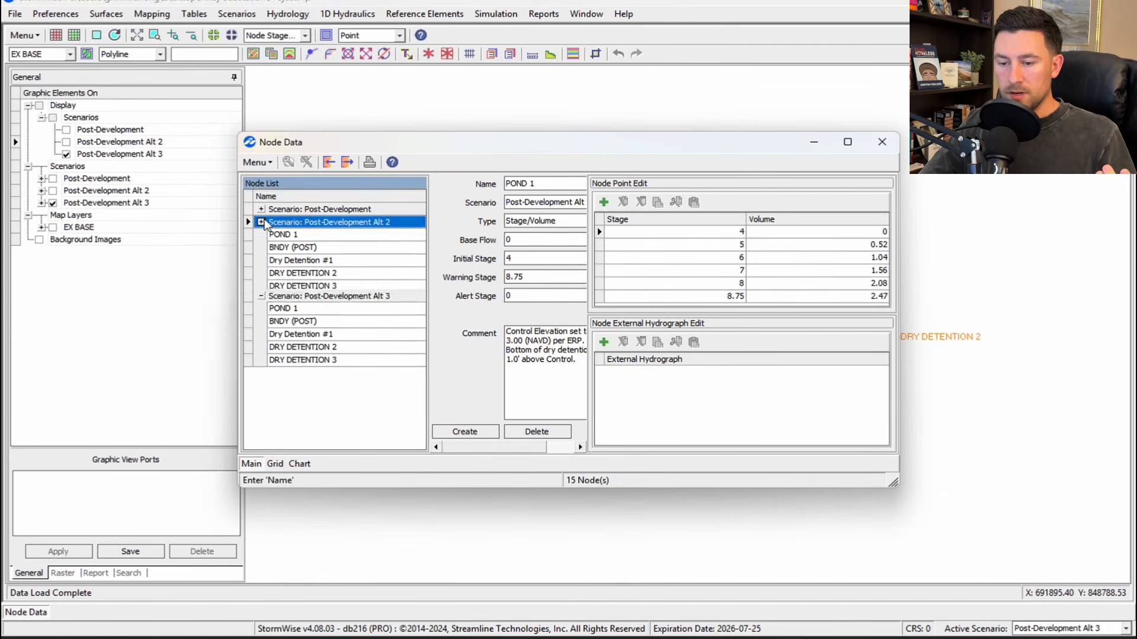
{"action": "double_click", "coordinate": [274, 210]}
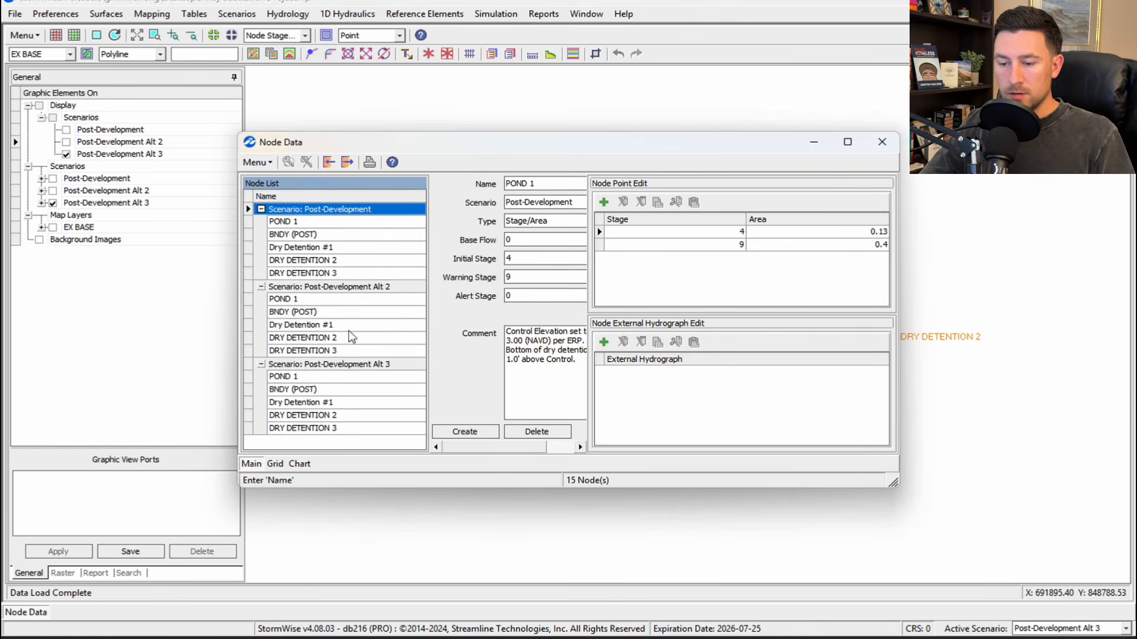
Step: Compare the node type and stage table of POND 1 across Post-Development, Post-Development Alt 2 and Post-Development Alt 3
{"action": "left_click", "coordinate": [331, 222]}
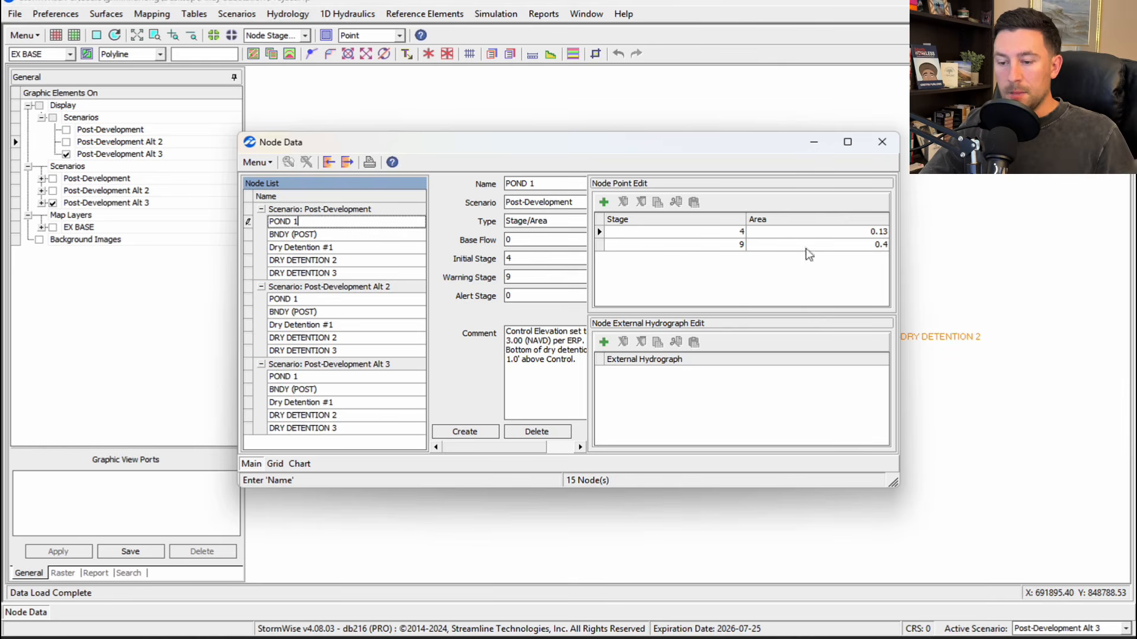
{"action": "left_click", "coordinate": [347, 298]}
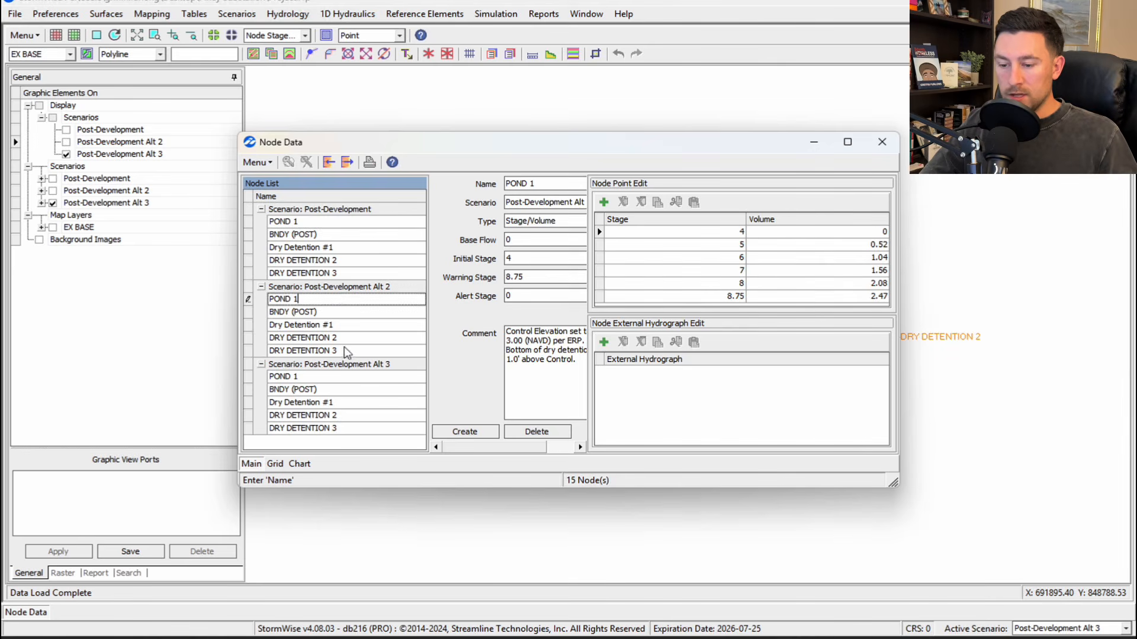
{"action": "left_click", "coordinate": [341, 377]}
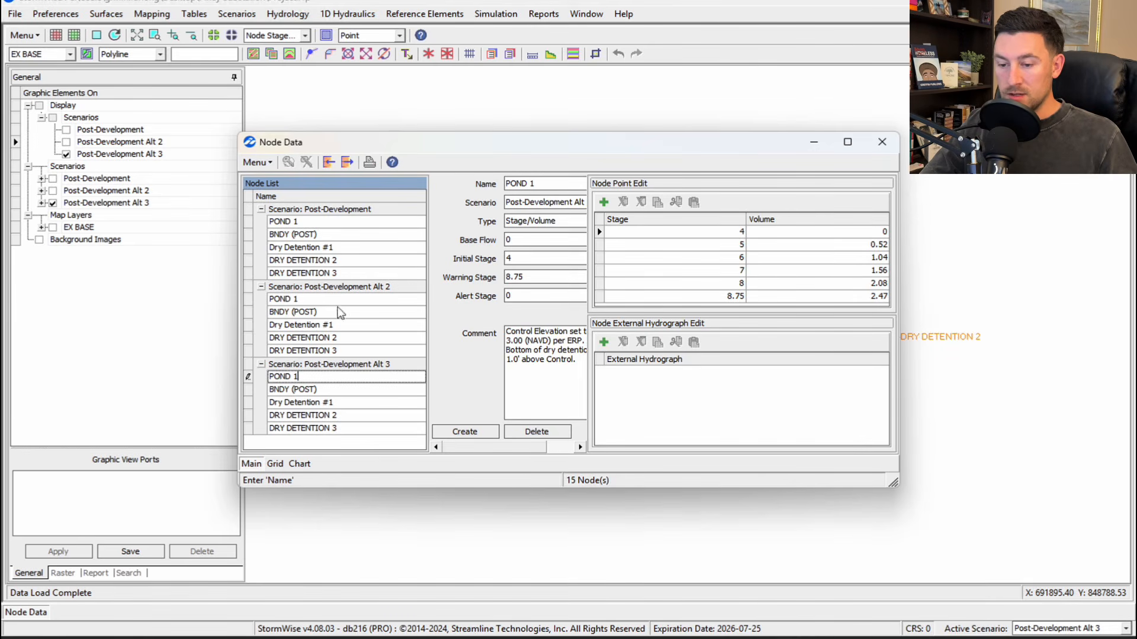
{"action": "left_click", "coordinate": [340, 300]}
{"action": "left_click", "coordinate": [341, 222]}
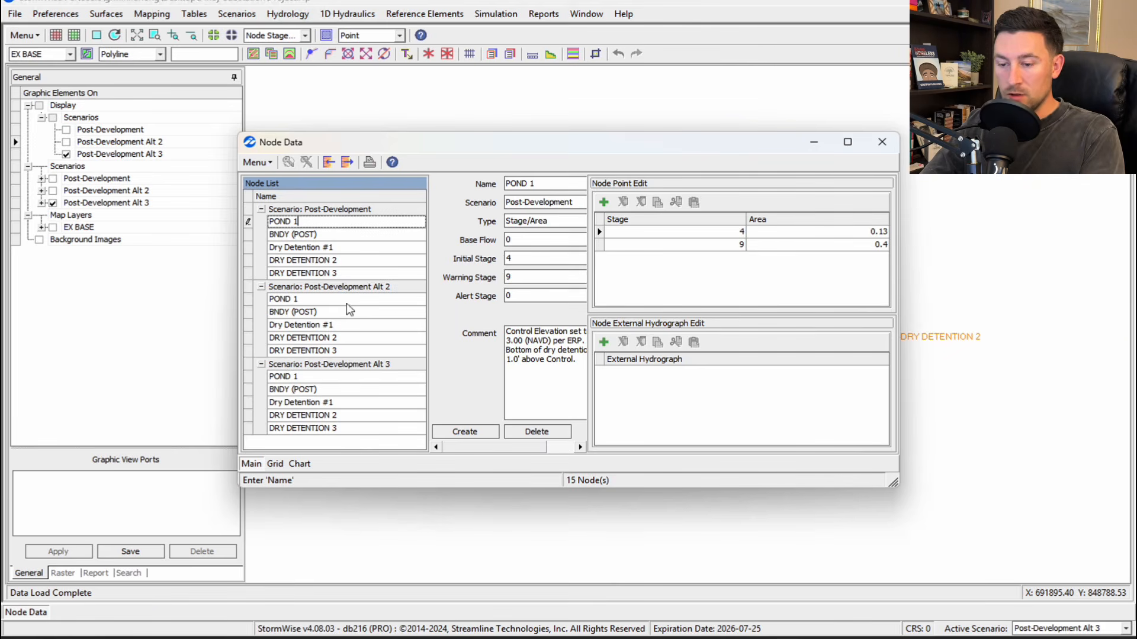
{"action": "left_click", "coordinate": [348, 299]}
{"action": "left_click", "coordinate": [356, 223]}
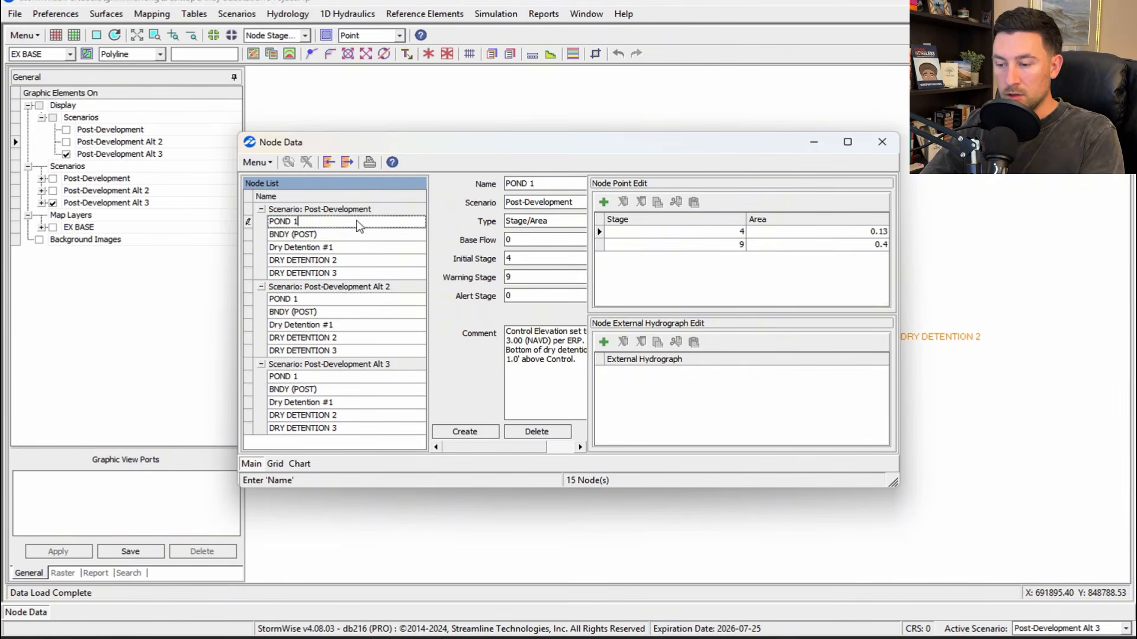
{"action": "left_click", "coordinate": [354, 300]}
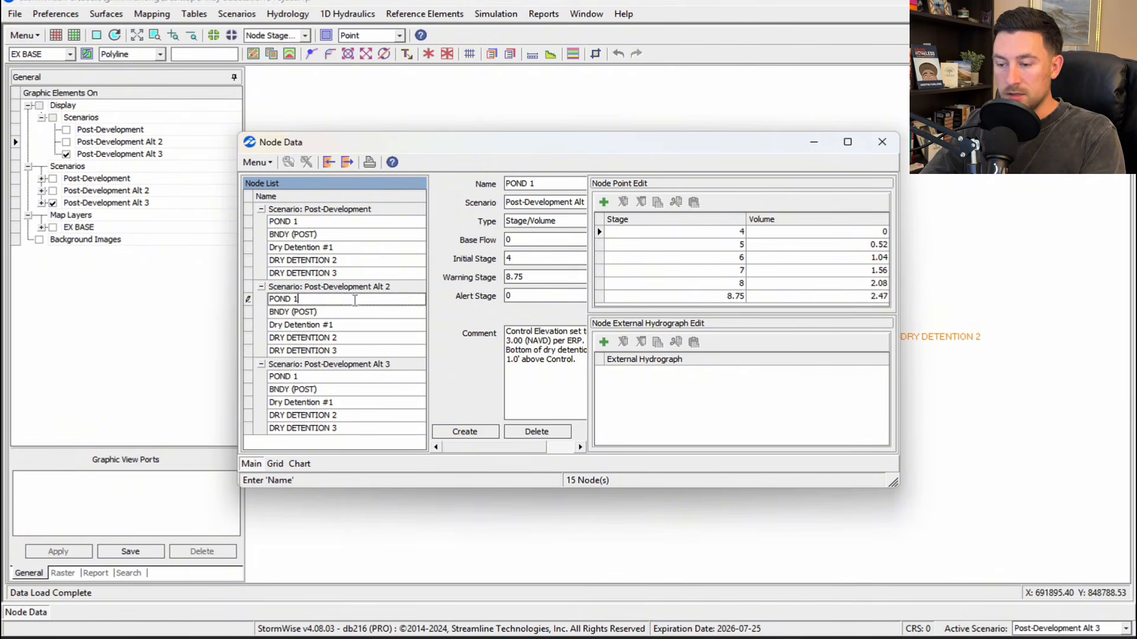